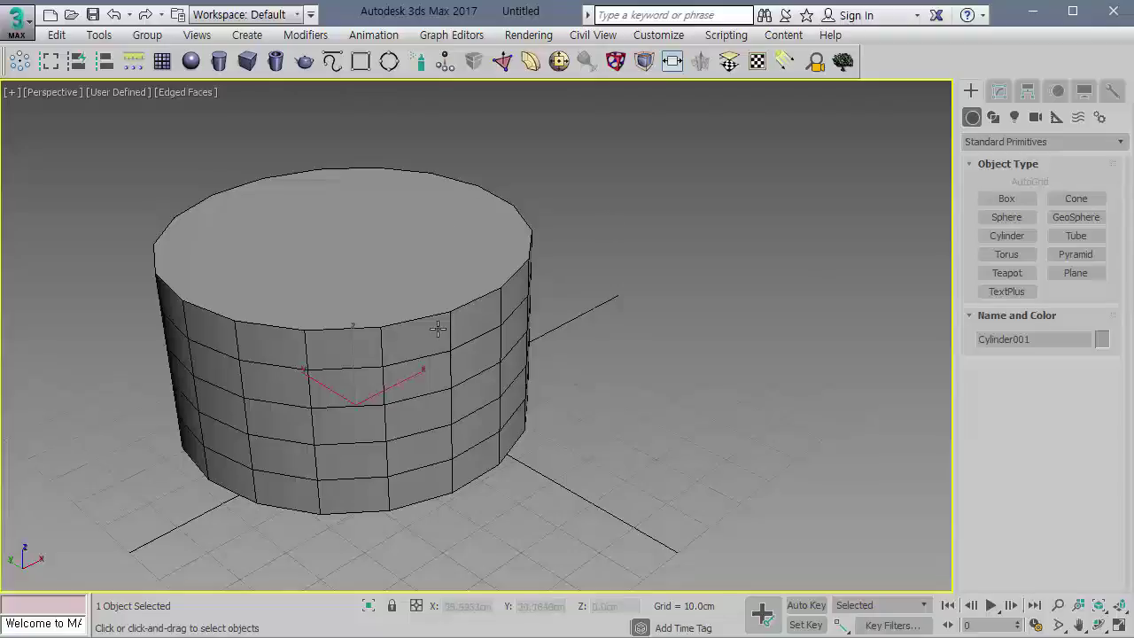
# Toggle the cylinder's selection off and on, leaving it unchanged, then pick the Teapot tool.
pyautogui.moveTo(437, 327); pyautogui.dragTo(438, 330, button='middle')
pyautogui.click(680, 368)
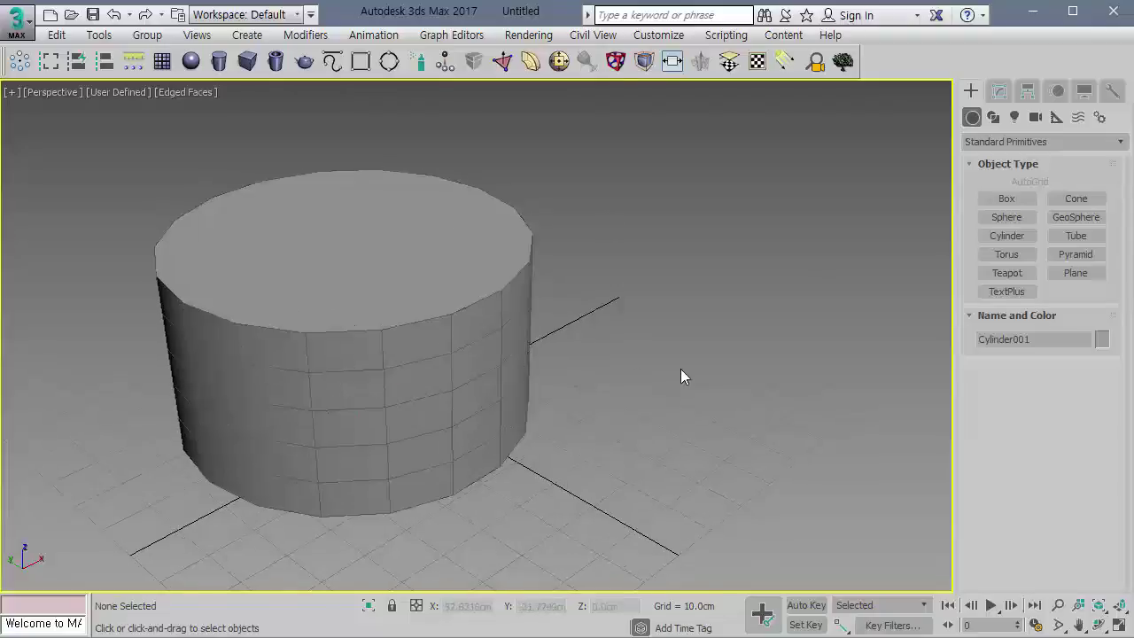
pyautogui.click(412, 357)
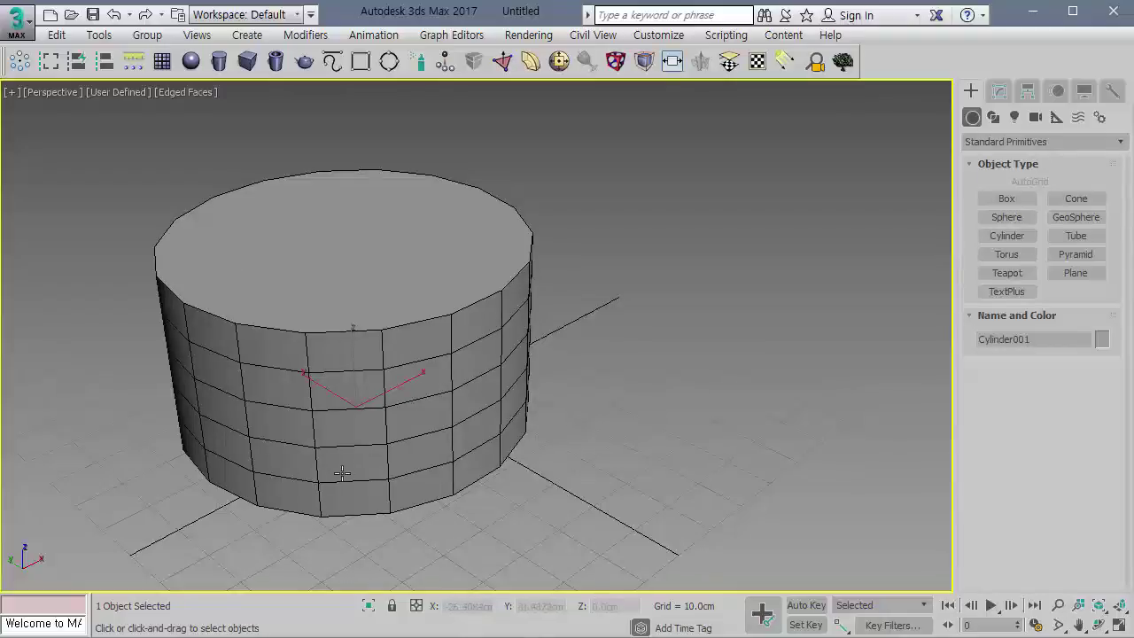
pyautogui.click(620, 382)
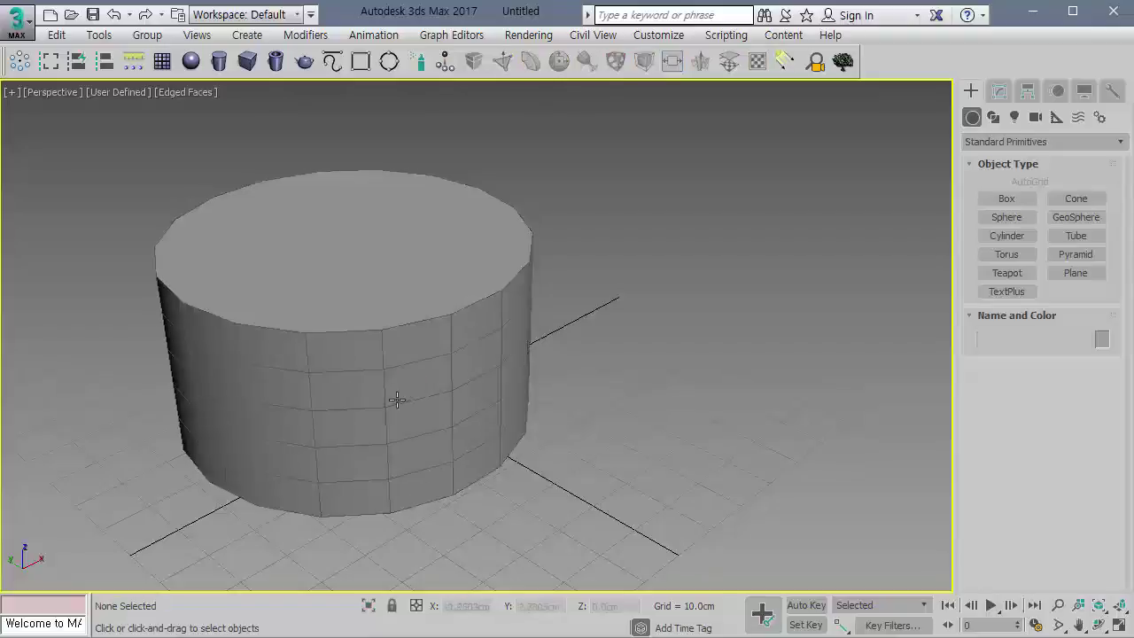
pyautogui.click(395, 399)
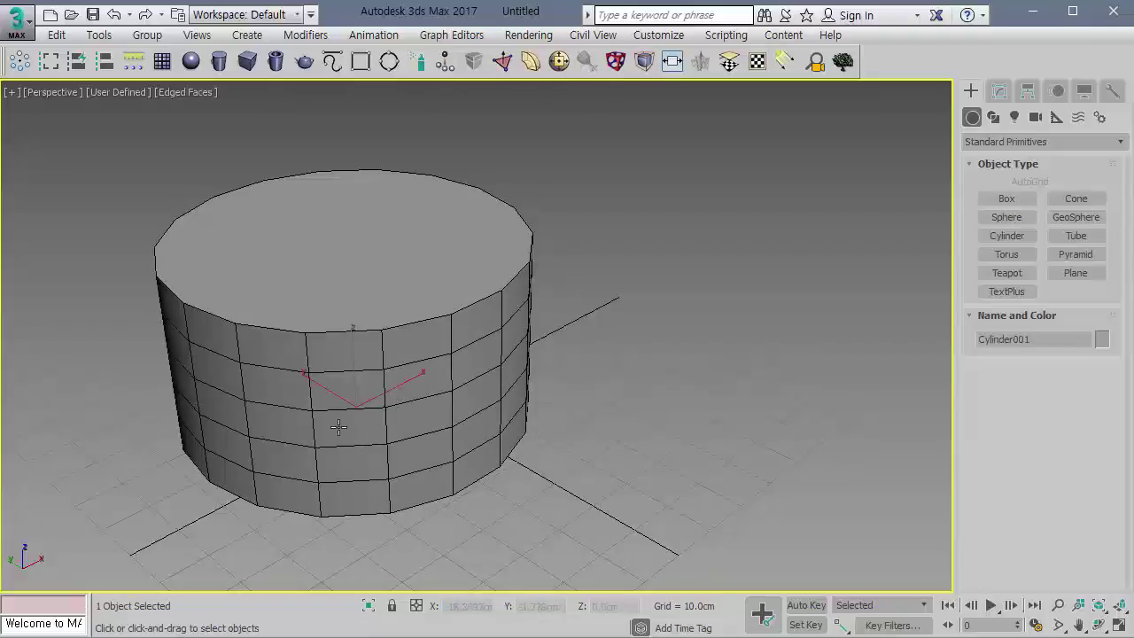
pyautogui.scroll(3, 330, 423)
pyautogui.scroll(-3, 323, 425)
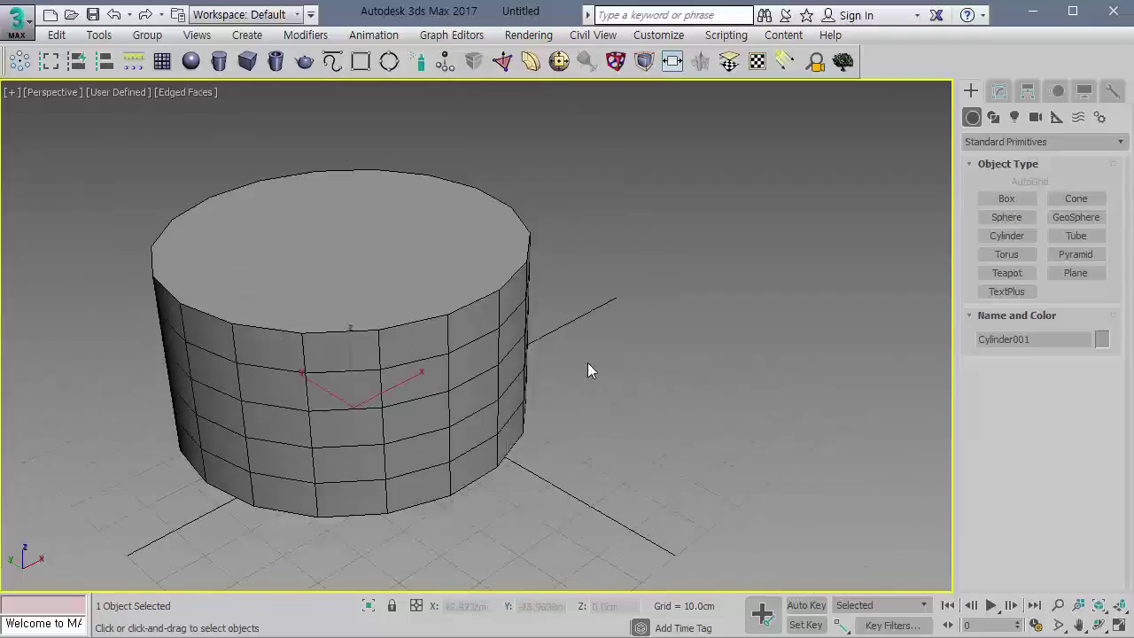
pyautogui.click(303, 60)
pyautogui.moveTo(637, 425); pyautogui.dragTo(725, 493)
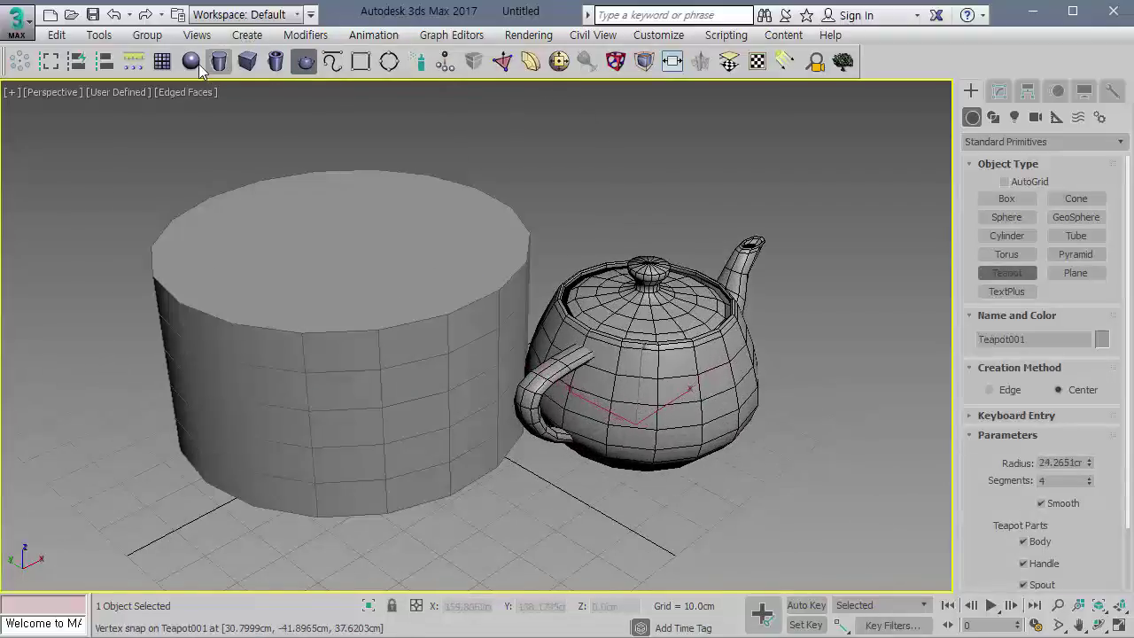
pyautogui.click(191, 60)
pyautogui.moveTo(823, 486)
pyautogui.mouseDown()
pyautogui.moveTo(832, 510)
pyautogui.moveTo(893, 496)
pyautogui.mouseUp()
pyautogui.rightClick(724, 496)
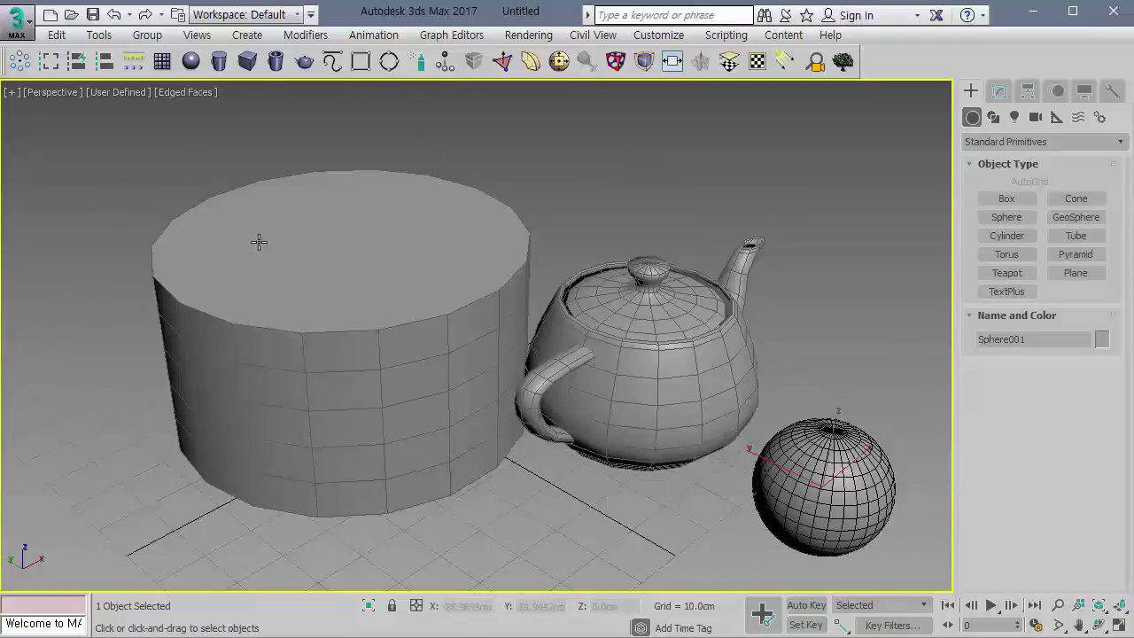
pyautogui.click(155, 181)
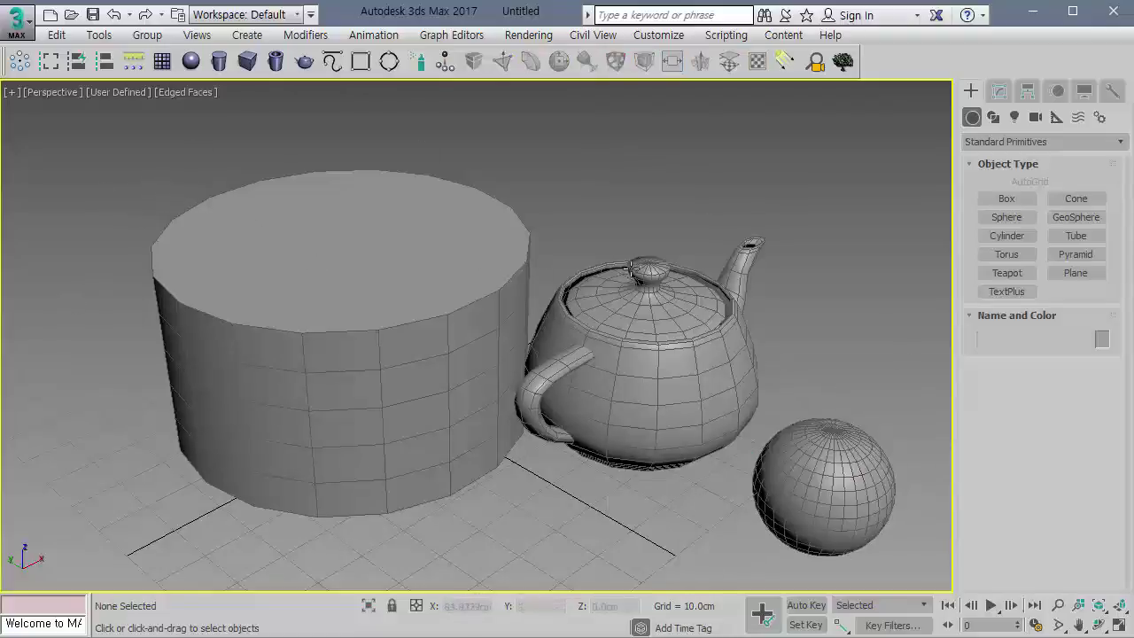
pyautogui.moveTo(864, 274); pyautogui.dragTo(683, 493)
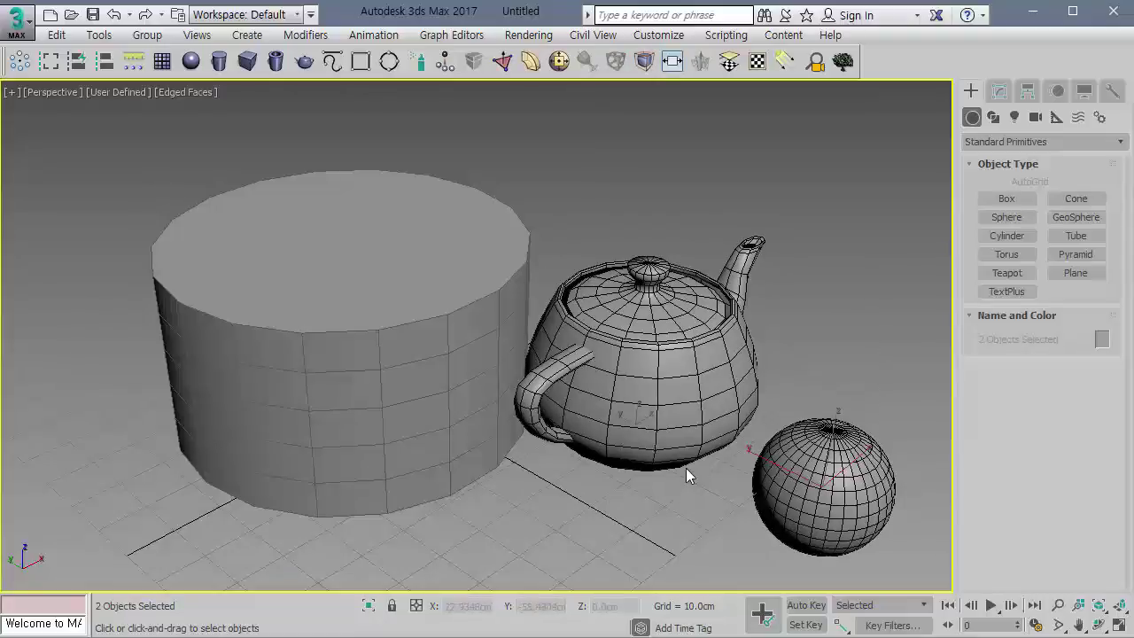
pyautogui.press('Delete')
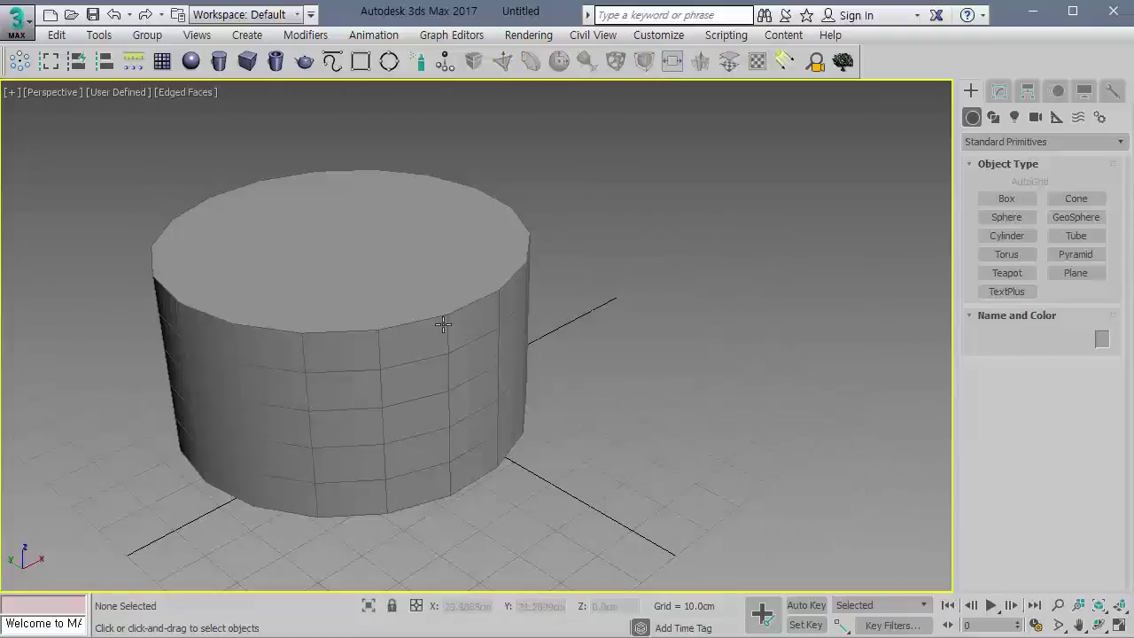
# Select Cylinder001 and show its Modify parameters: radius 37.5591 cm, height 40 cm, 18 sides.
pyautogui.click(443, 325)
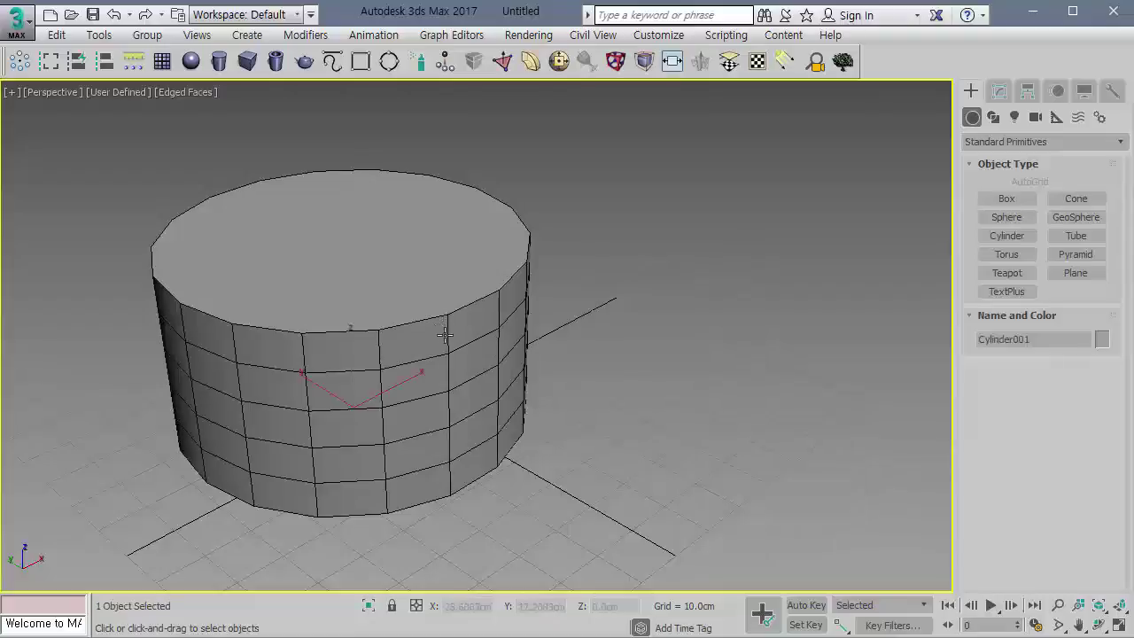
pyautogui.moveTo(443, 325); pyautogui.dragTo(355, 329, button='middle')
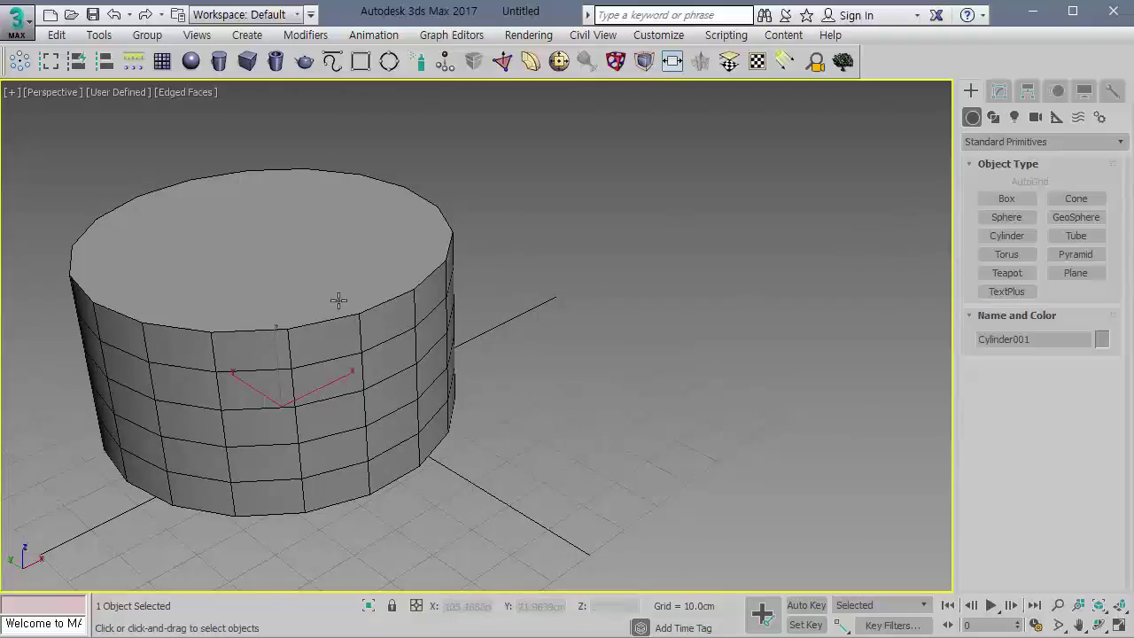
pyautogui.click(998, 94)
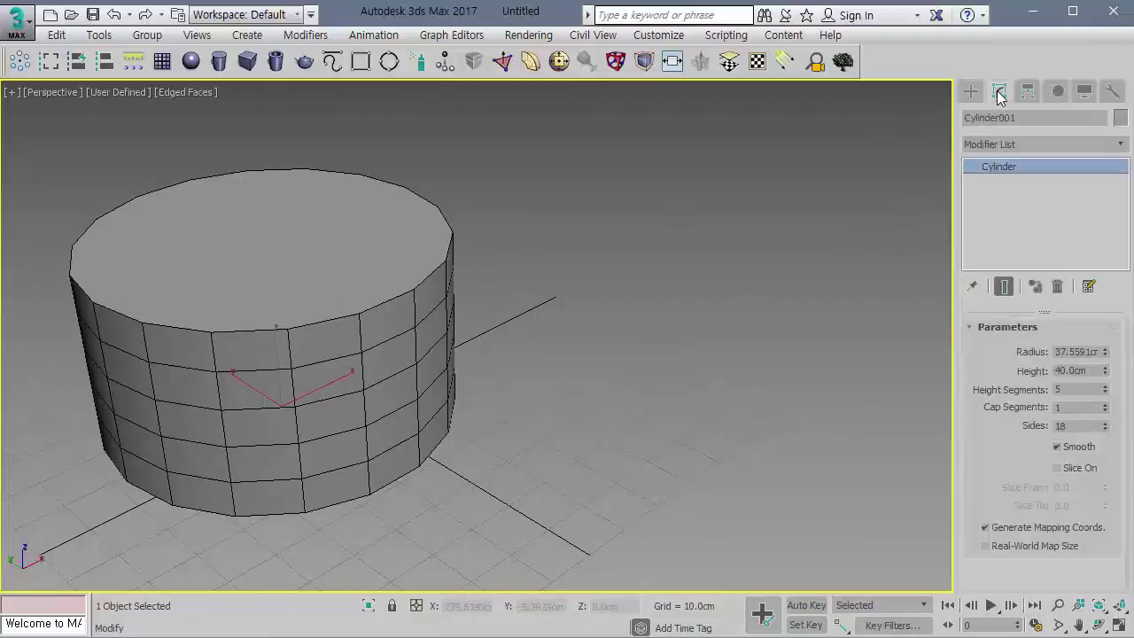
# Set Cylinder001's object colour to dark red in the Object Color dialog.
pyautogui.click(1122, 118)
pyautogui.moveTo(510, 14); pyautogui.dragTo(586, 142)
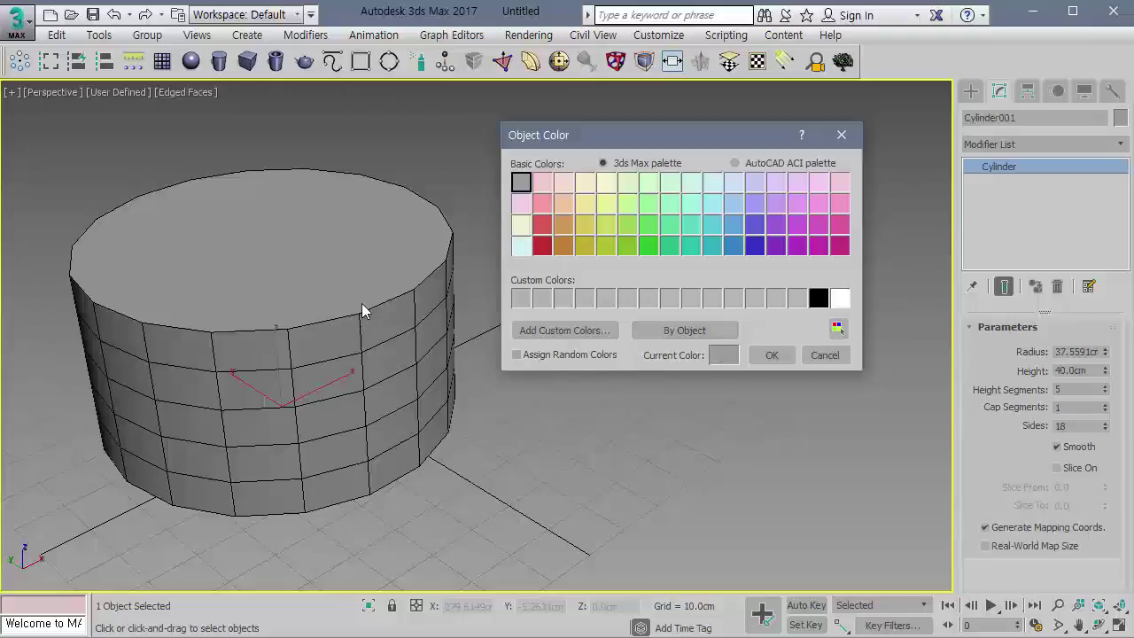
pyautogui.click(542, 248)
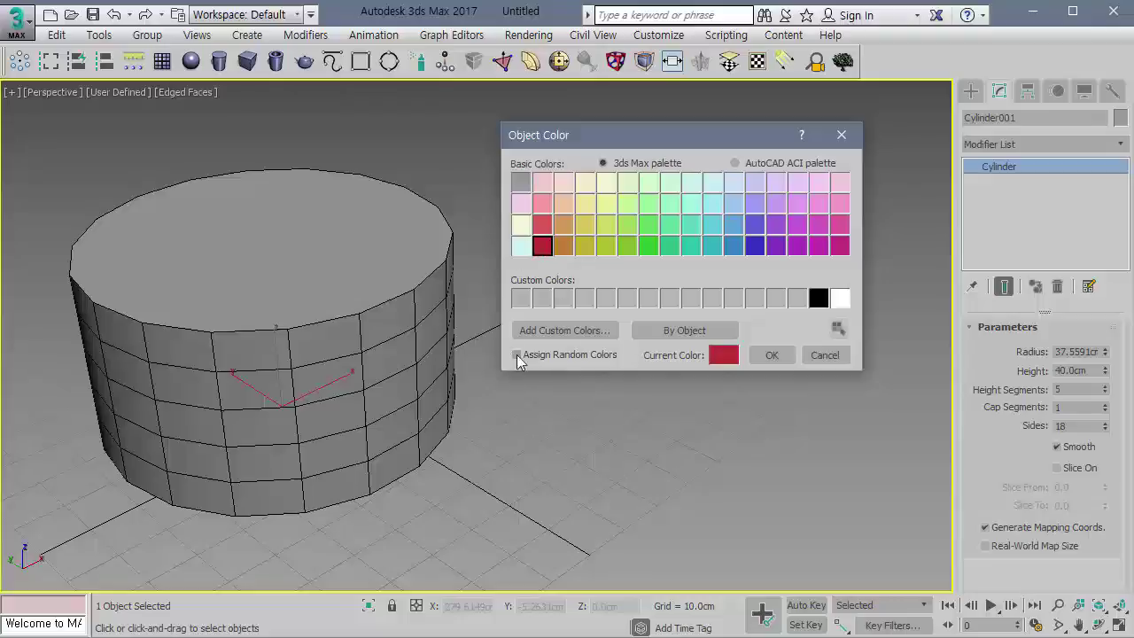
pyautogui.click(771, 354)
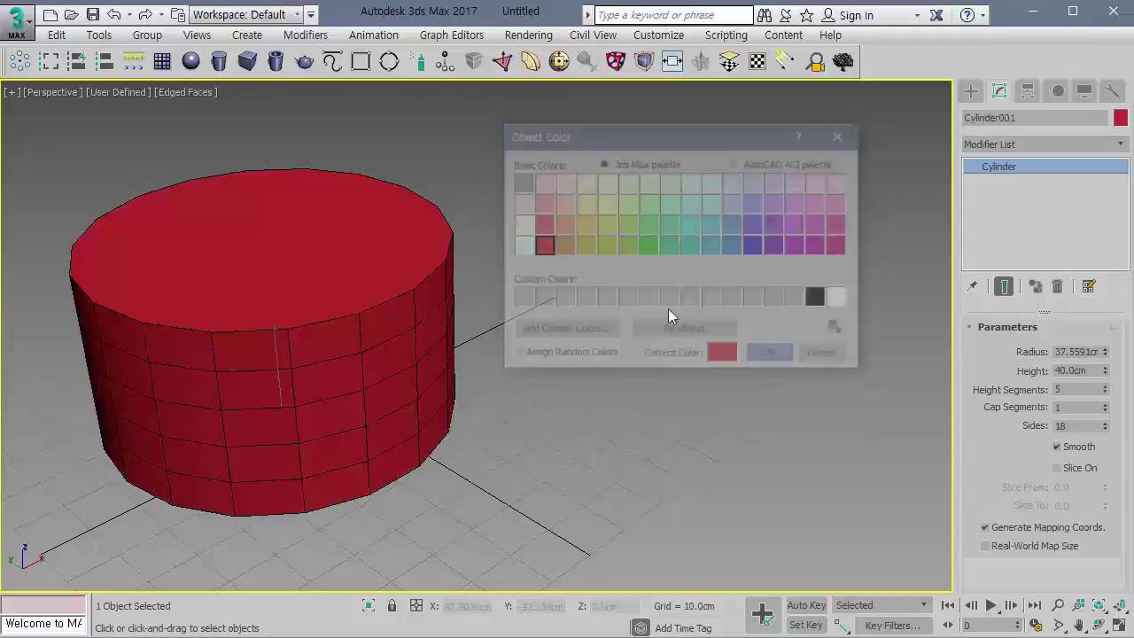
pyautogui.click(306, 67)
# Draw a small teapot right of the cylinder and a tall box beside the teapot.
pyautogui.moveTo(646, 406); pyautogui.dragTo(695, 390)
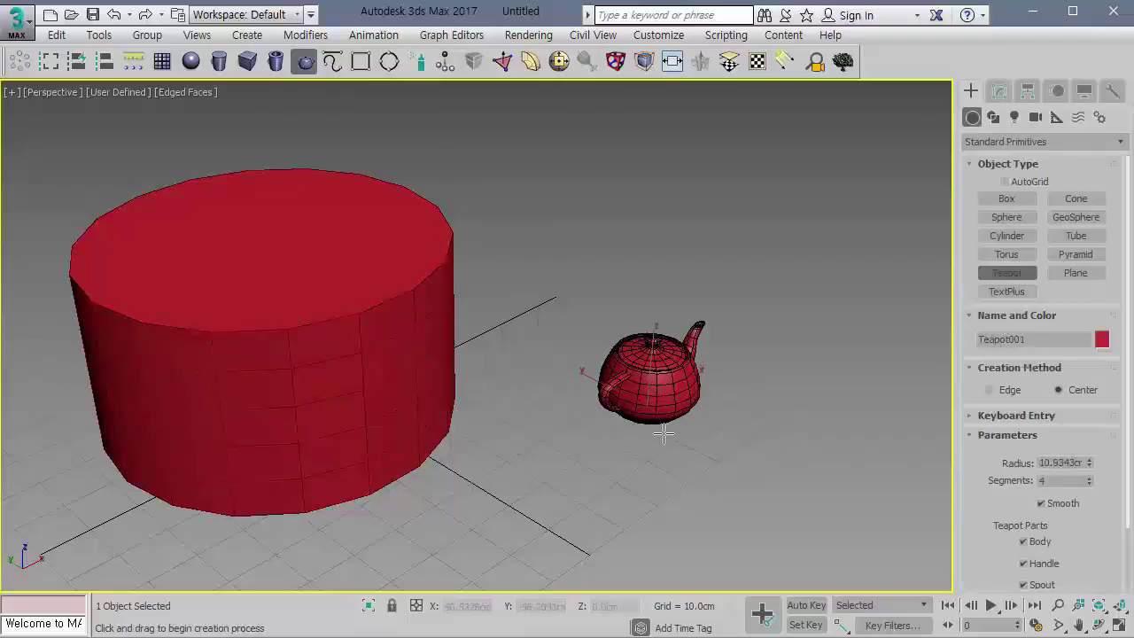
pyautogui.click(247, 61)
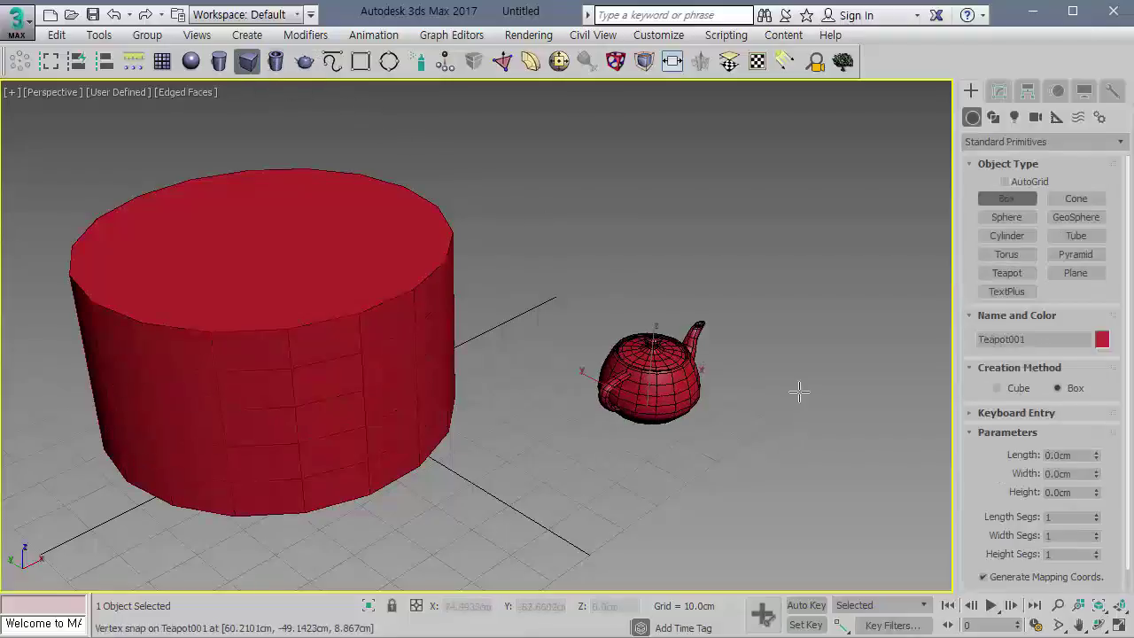
pyautogui.moveTo(797, 405); pyautogui.dragTo(810, 483)
pyautogui.click(804, 241)
pyautogui.rightClick(815, 321)
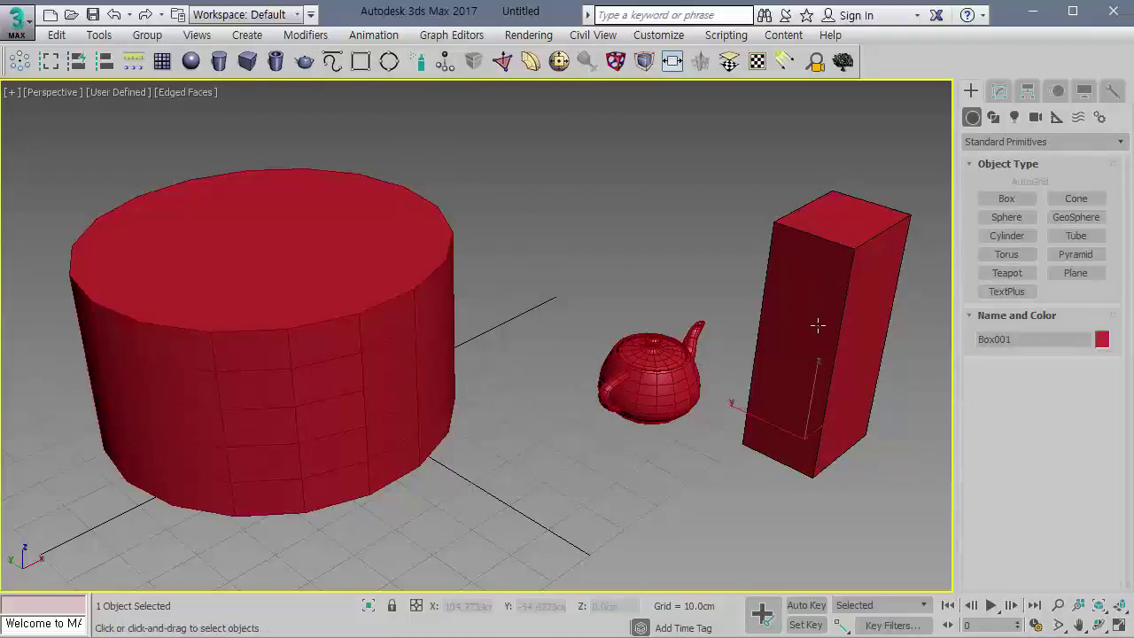
pyautogui.moveTo(815, 323); pyautogui.dragTo(640, 355, button='middle')
pyautogui.rightClick(654, 344)
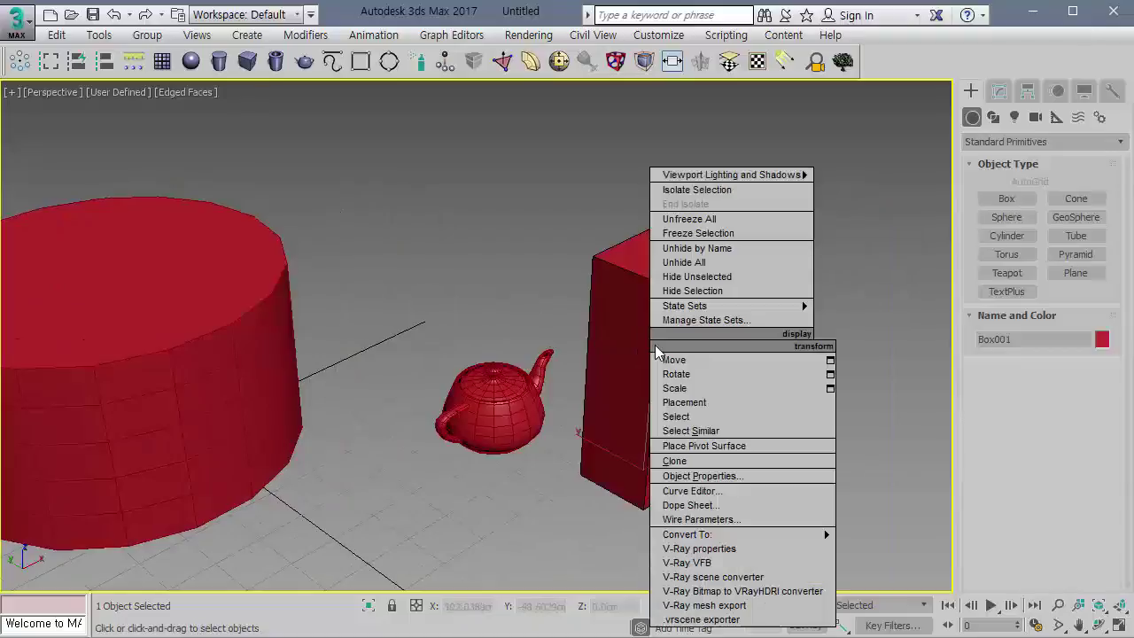
pyautogui.scroll(-4, 549, 354)
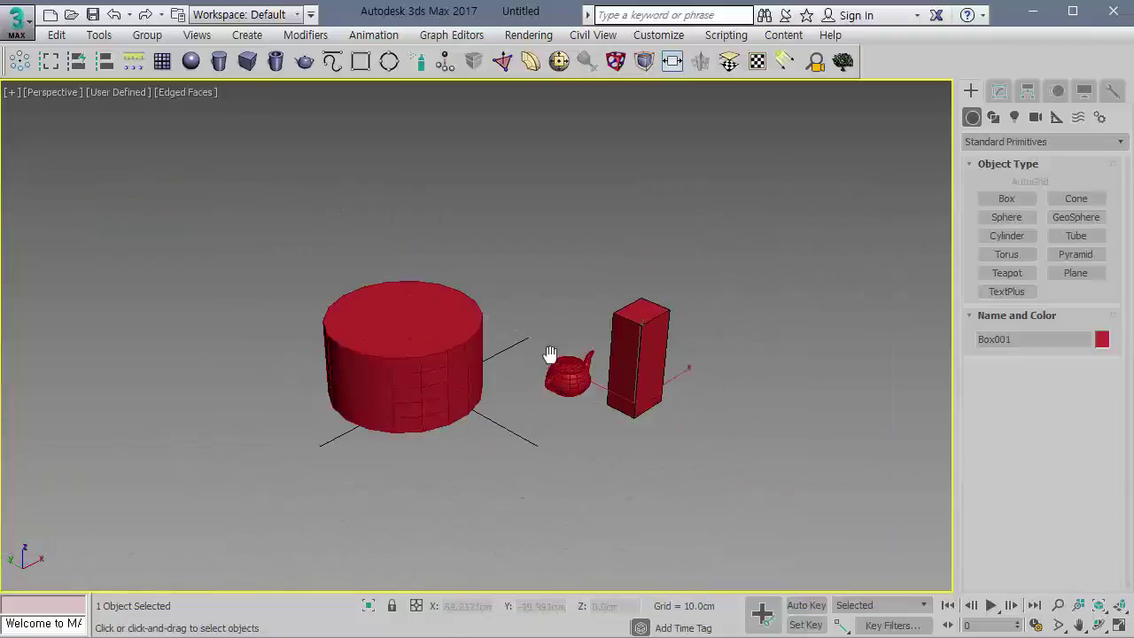
# Change Cylinder001's object colour to grey.
pyautogui.click(390, 344)
pyautogui.moveTo(531, 337); pyautogui.dragTo(373, 336, button='middle')
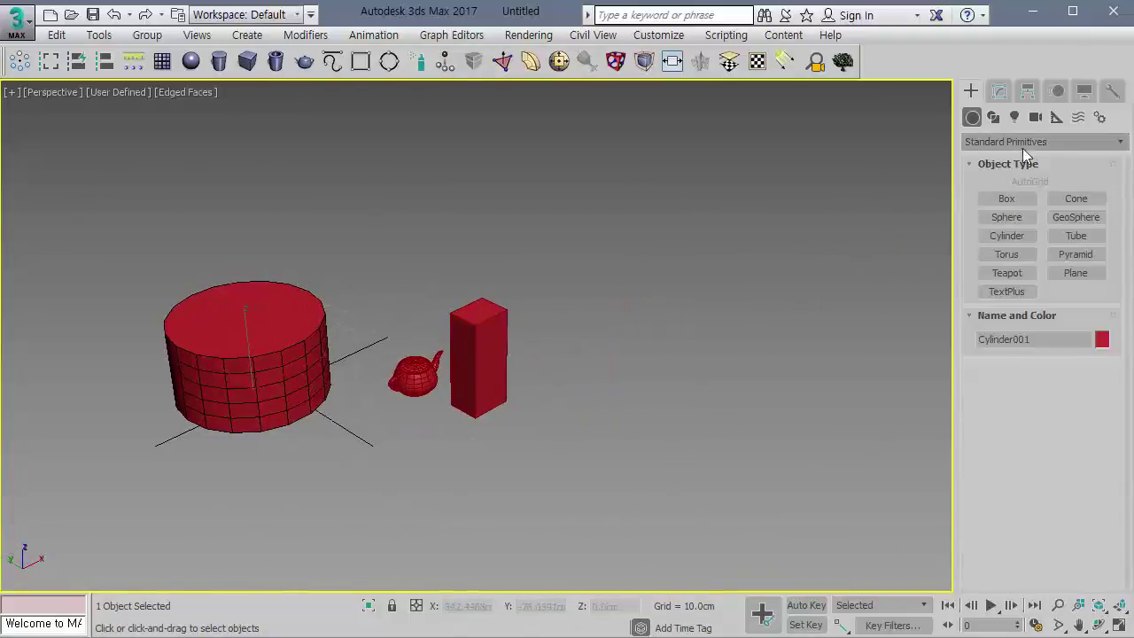
pyautogui.click(1000, 90)
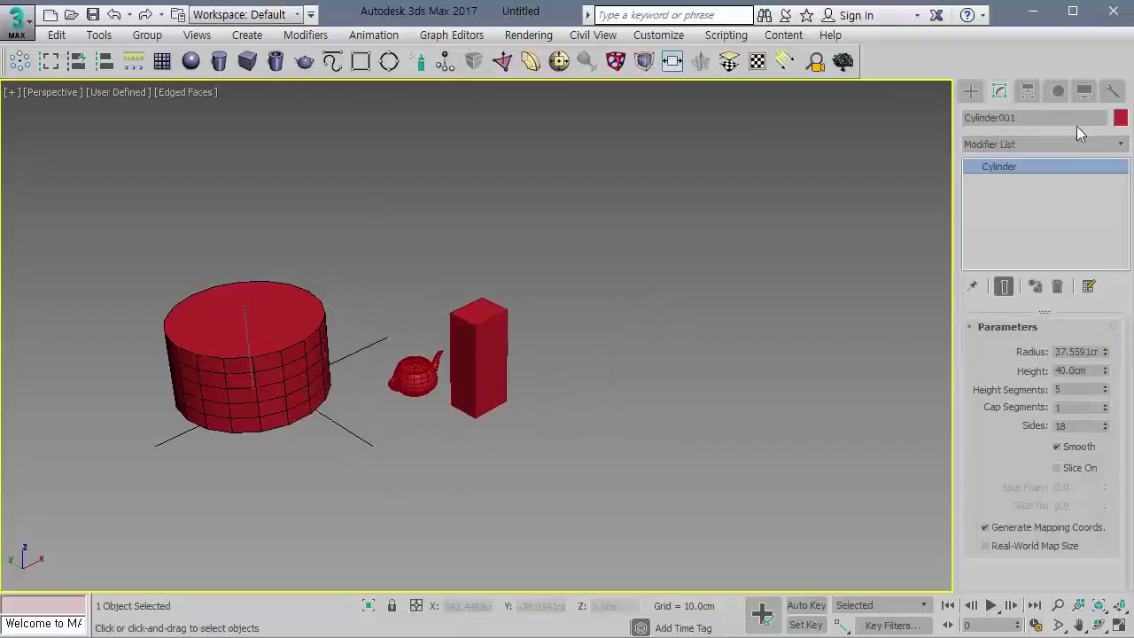
pyautogui.click(1120, 118)
pyautogui.click(520, 183)
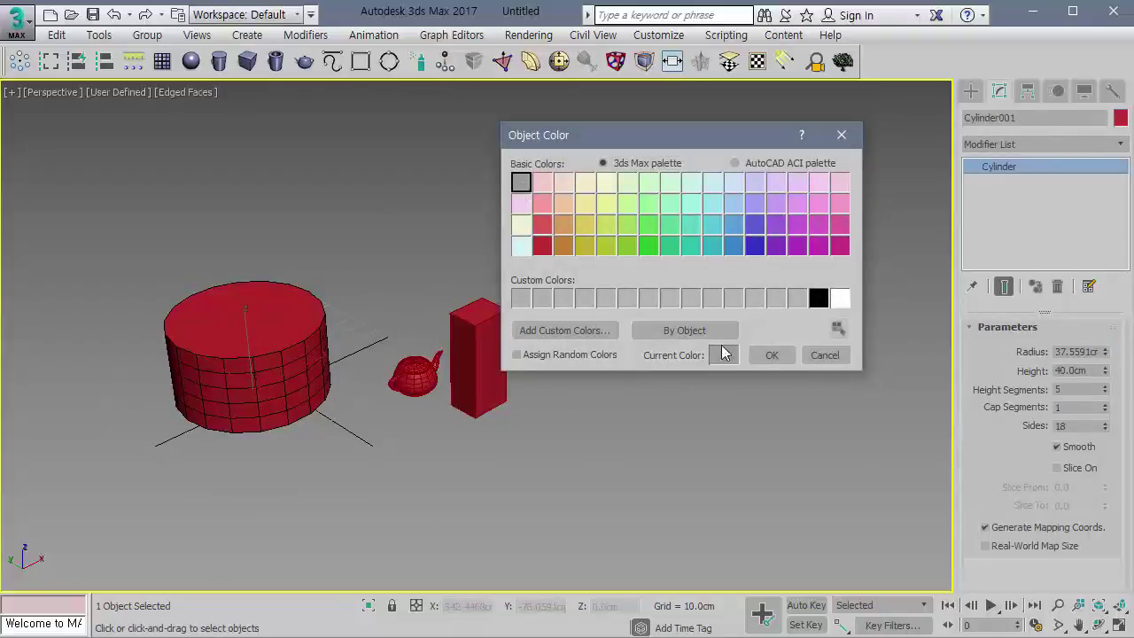
pyautogui.click(771, 354)
# Draw a large teapot right of the box and switch the viewport to Clay shading.
pyautogui.click(304, 60)
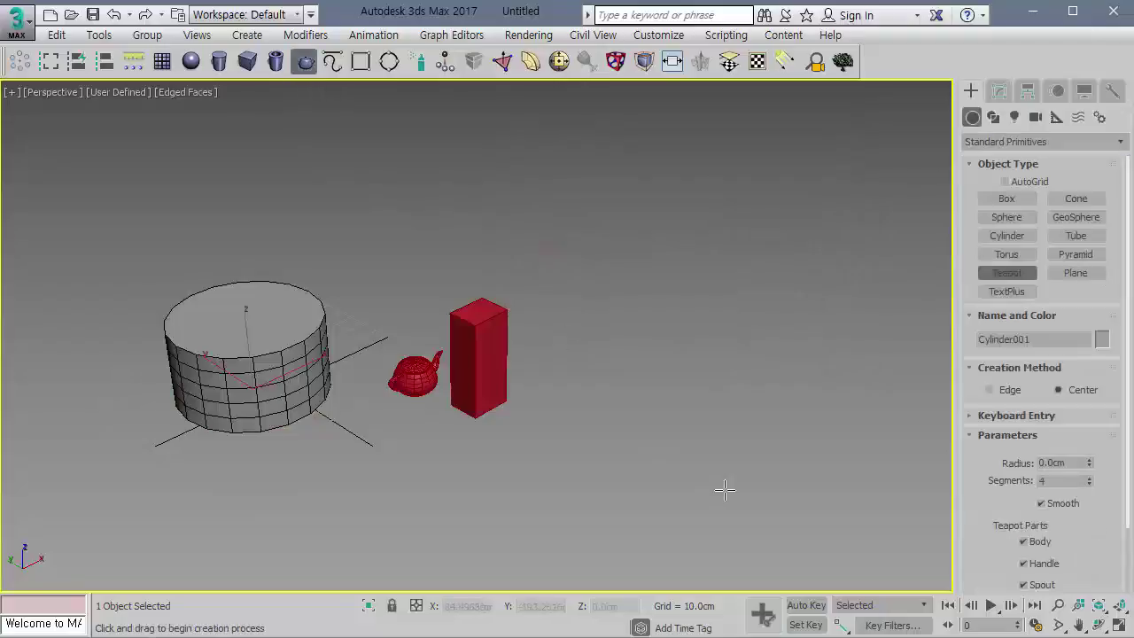
pyautogui.moveTo(699, 409); pyautogui.dragTo(722, 493)
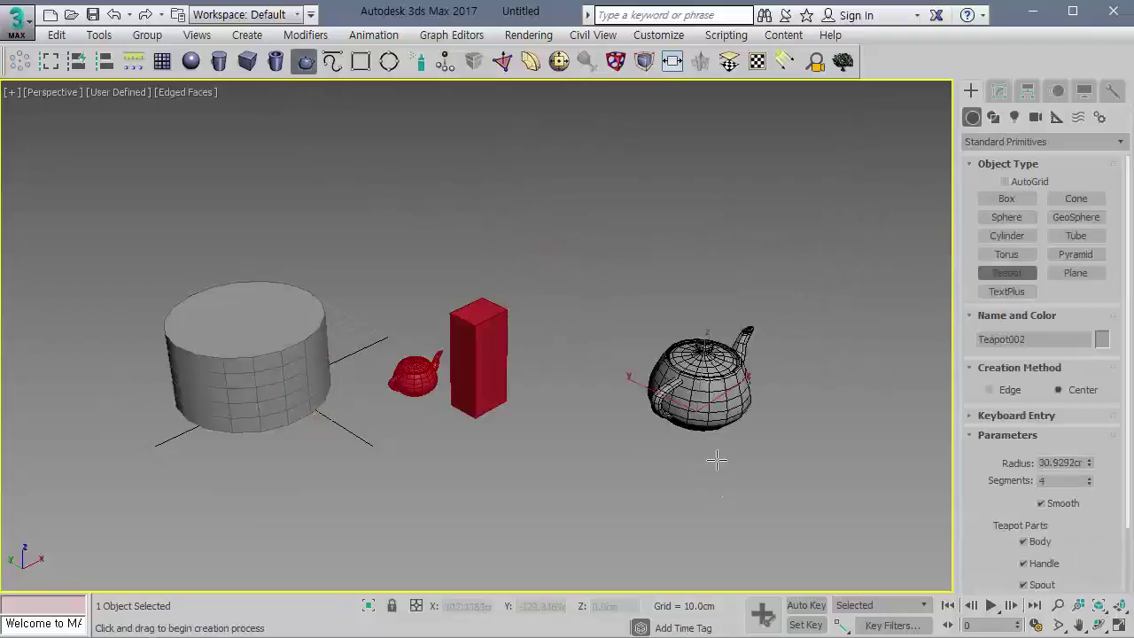
pyautogui.click(113, 93)
pyautogui.click(188, 94)
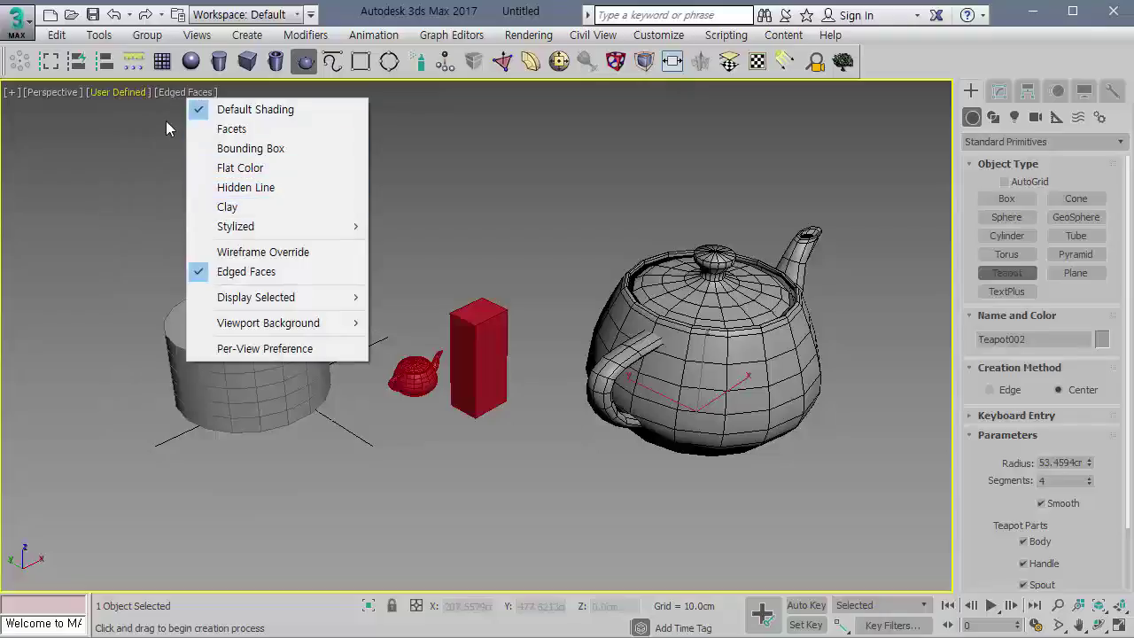
pyautogui.click(248, 214)
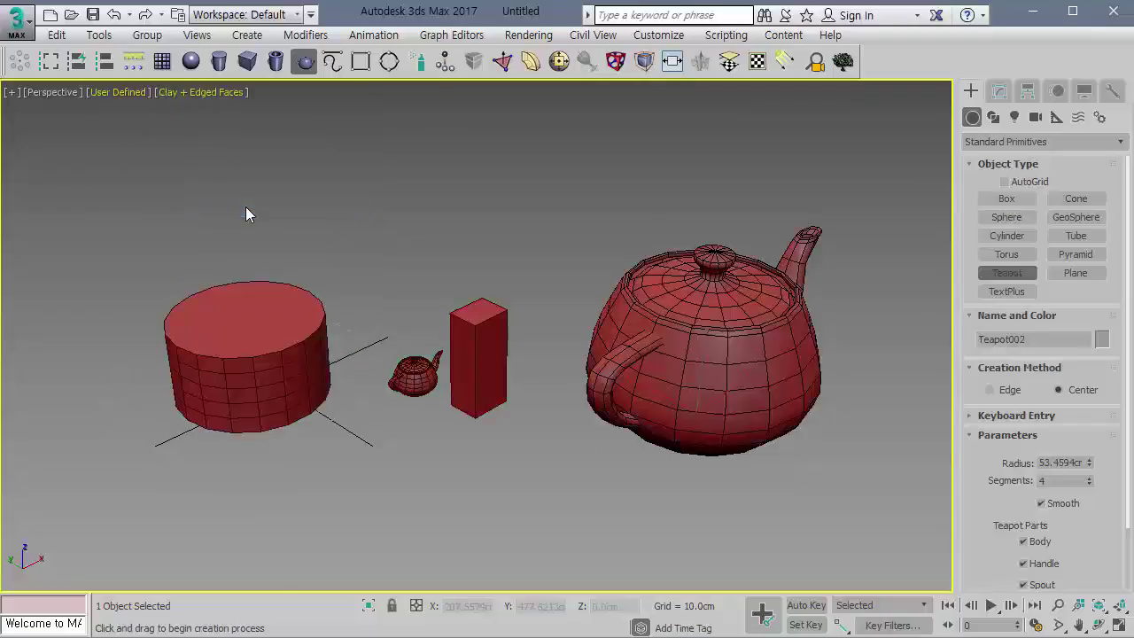
pyautogui.scroll(5, 610, 346)
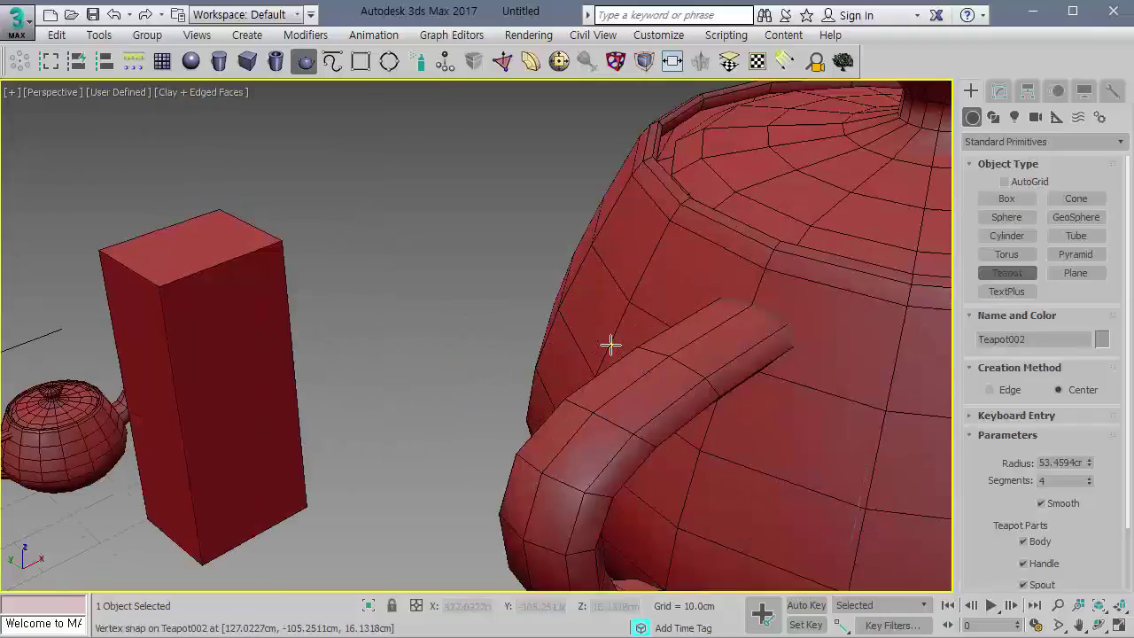
pyautogui.scroll(-5, 610, 345)
pyautogui.scroll(-3, 610, 345)
# Switch the viewport from Clay to Default Shading with edged faces.
pyautogui.rightClick(672, 345)
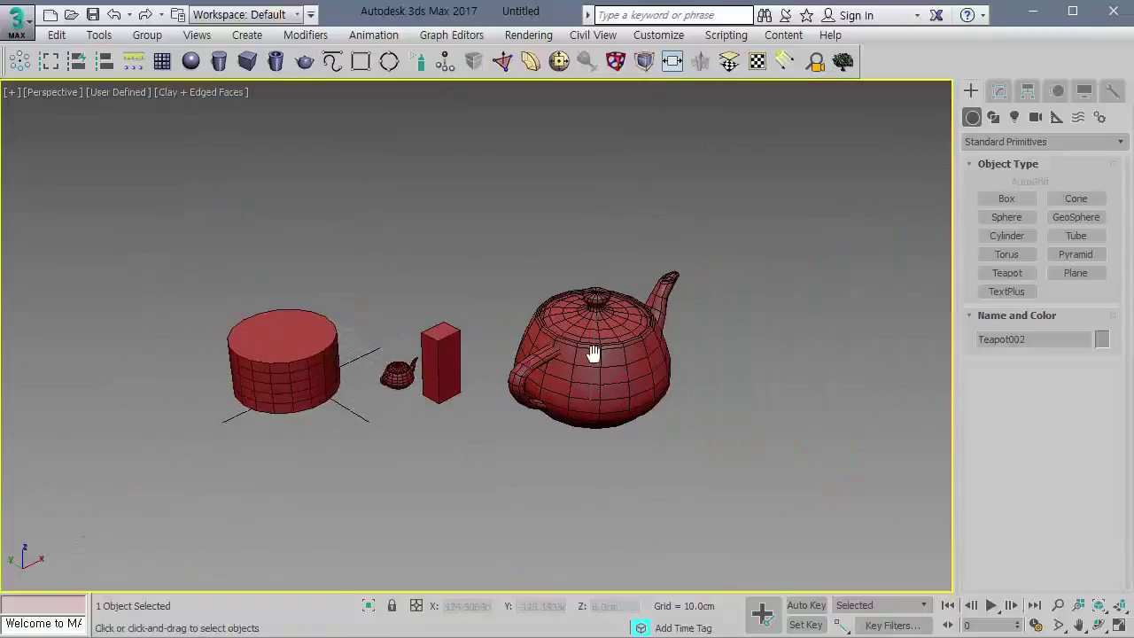
pyautogui.moveTo(593, 352); pyautogui.dragTo(588, 353, button='middle')
pyautogui.click(177, 92)
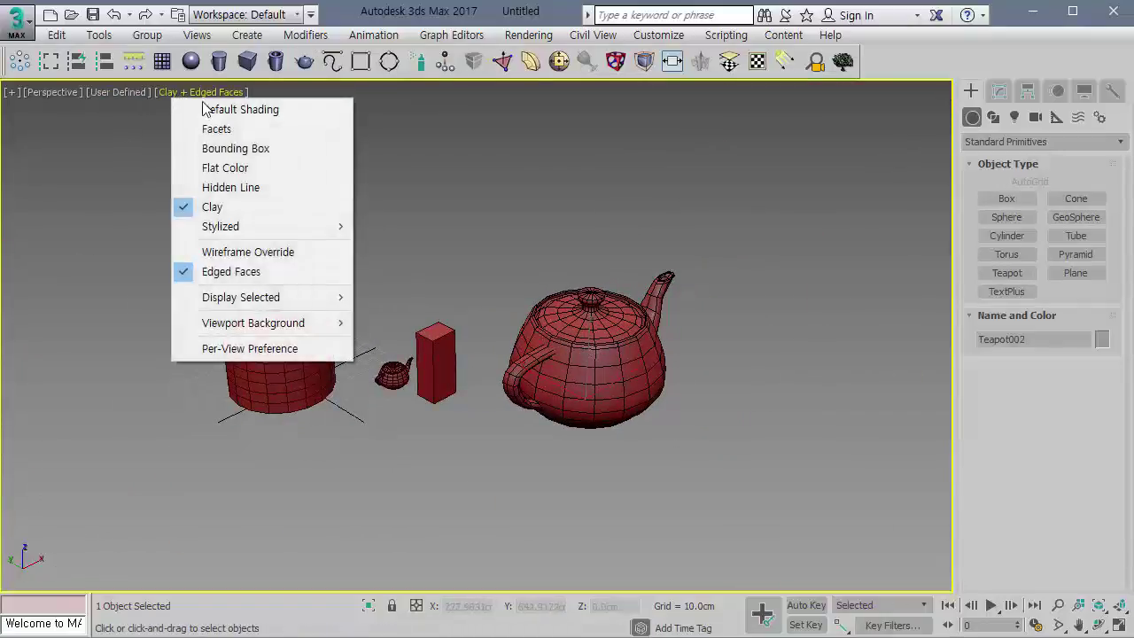
pyautogui.click(205, 109)
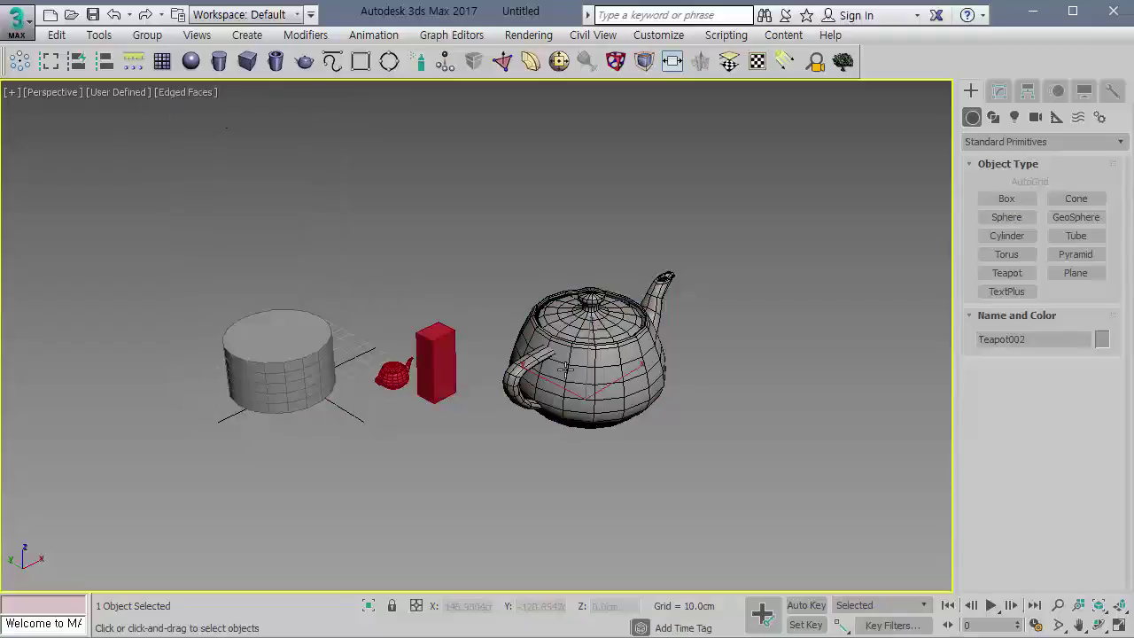
pyautogui.scroll(5, 567, 374)
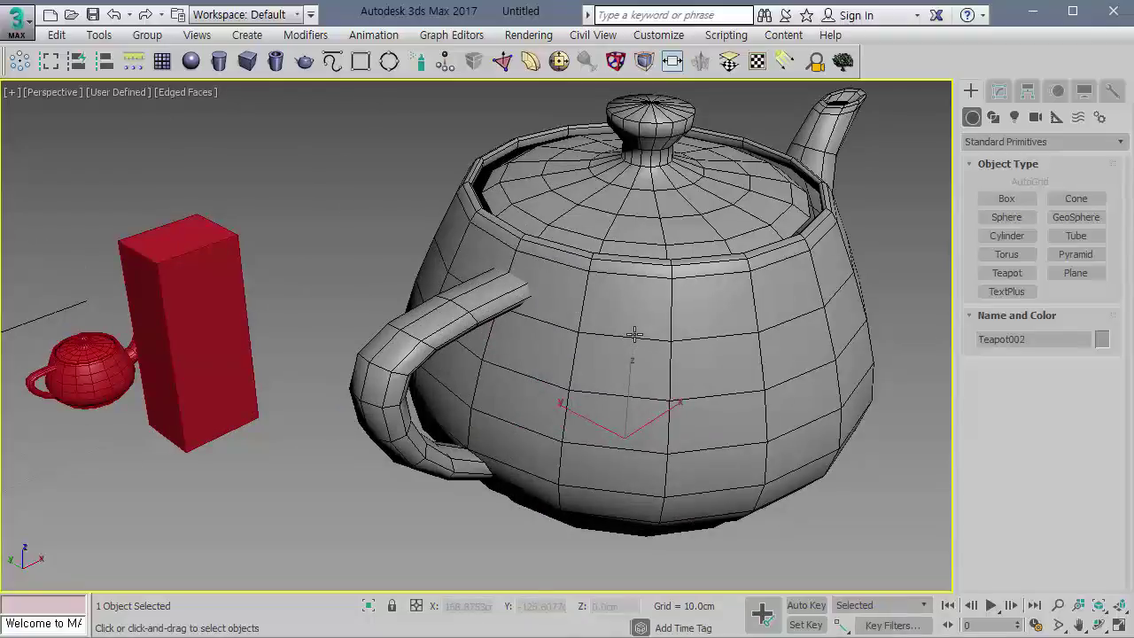
pyautogui.scroll(-3, 634, 334)
pyautogui.scroll(-2, 634, 334)
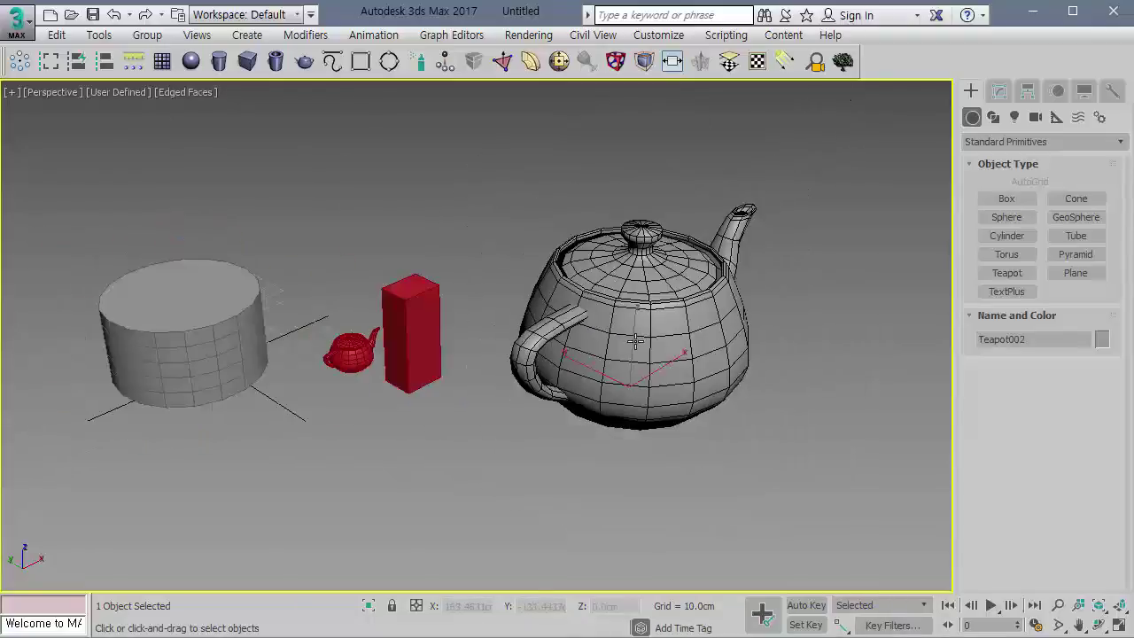
pyautogui.moveTo(634, 336); pyautogui.dragTo(608, 345, button='middle')
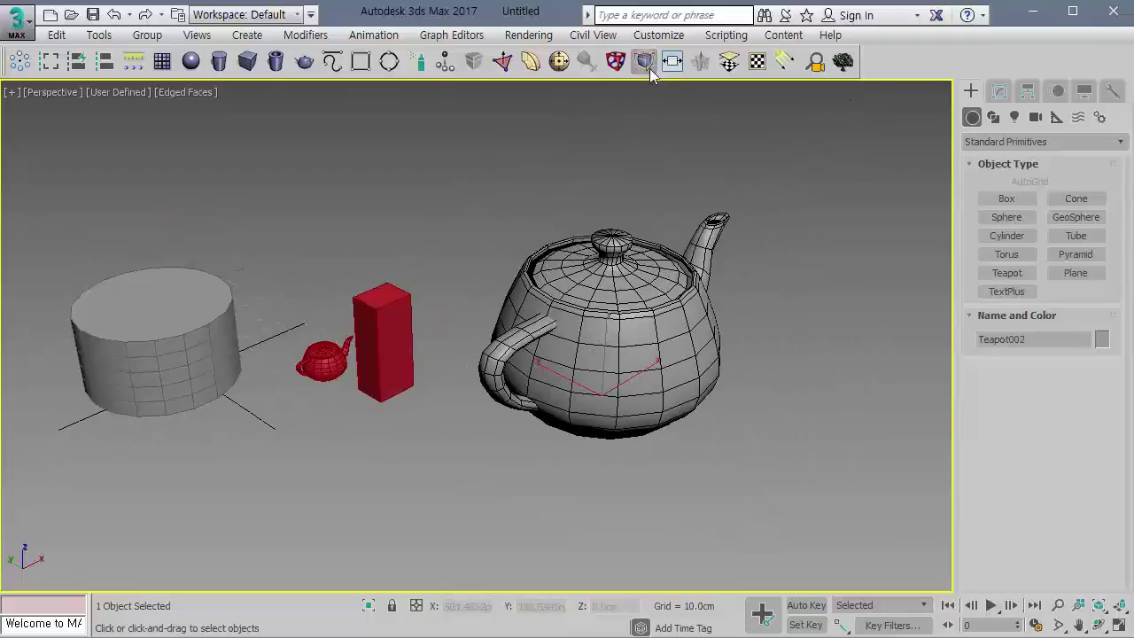
# In Customize User Interface Colors, select the Geometry Selection element and apply colours.
pyautogui.click(658, 37)
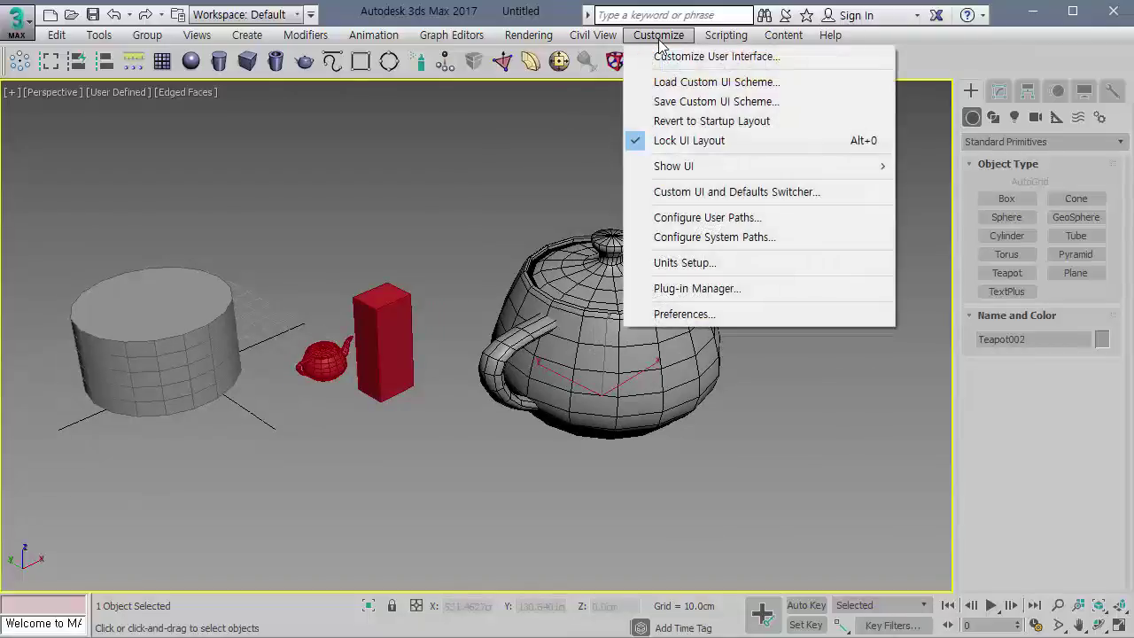
pyautogui.click(680, 59)
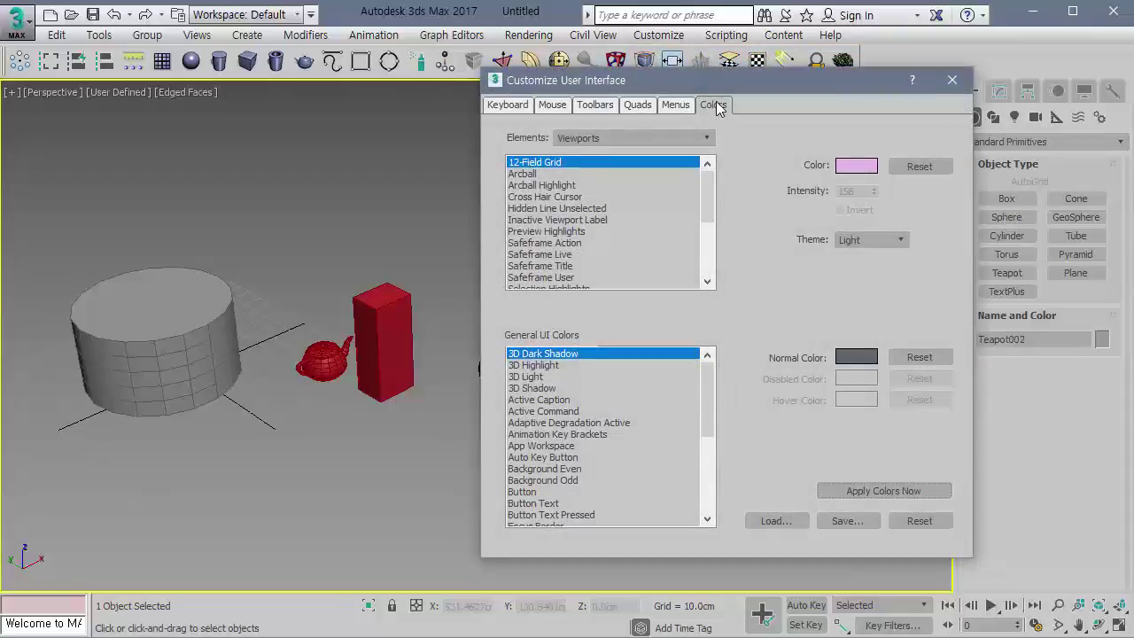
pyautogui.click(603, 138)
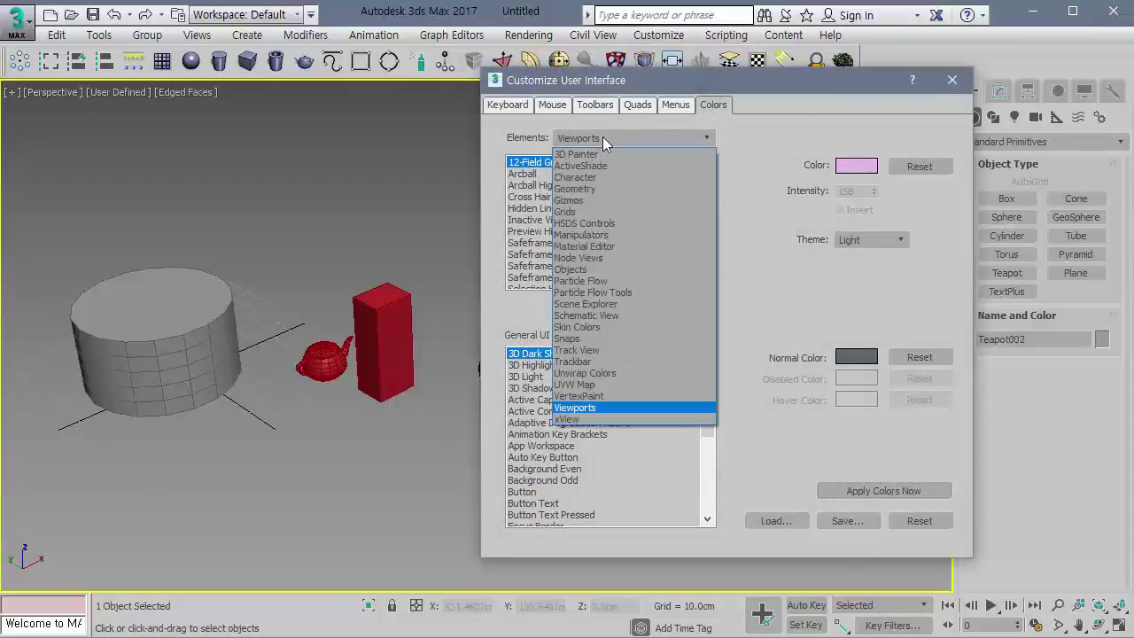
pyautogui.click(592, 186)
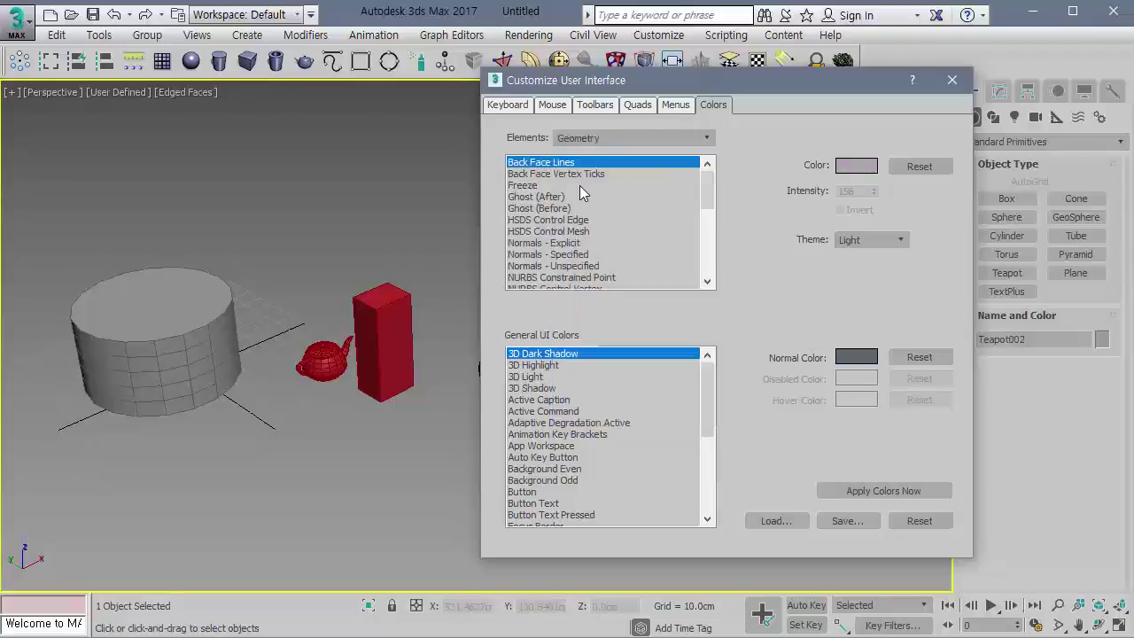
pyautogui.click(556, 186)
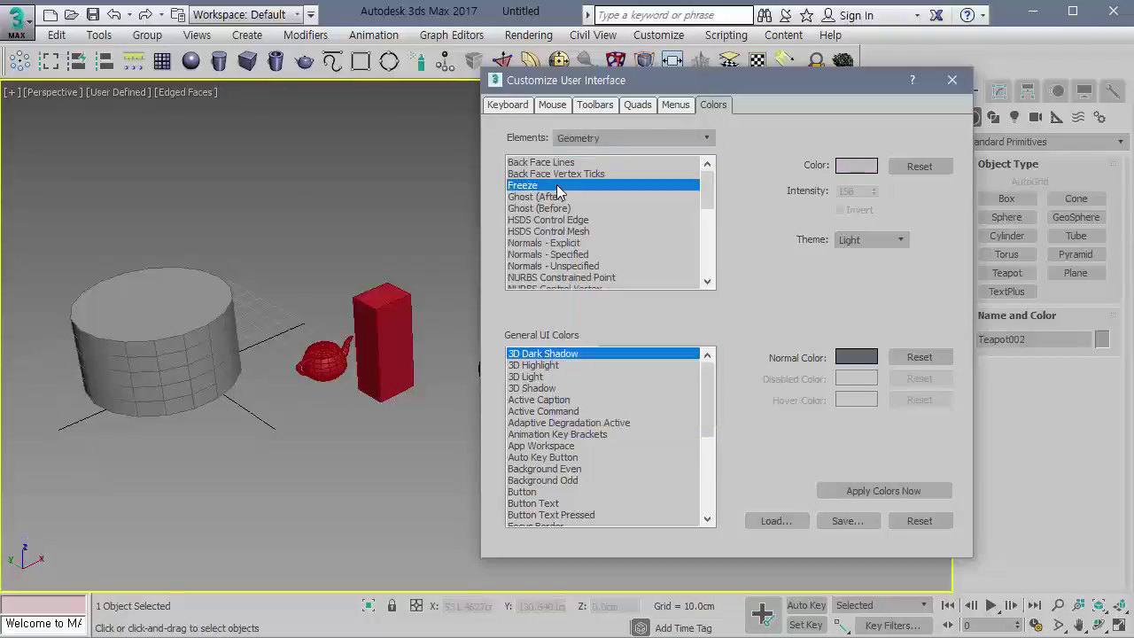
pyautogui.scroll(-1, 557, 190)
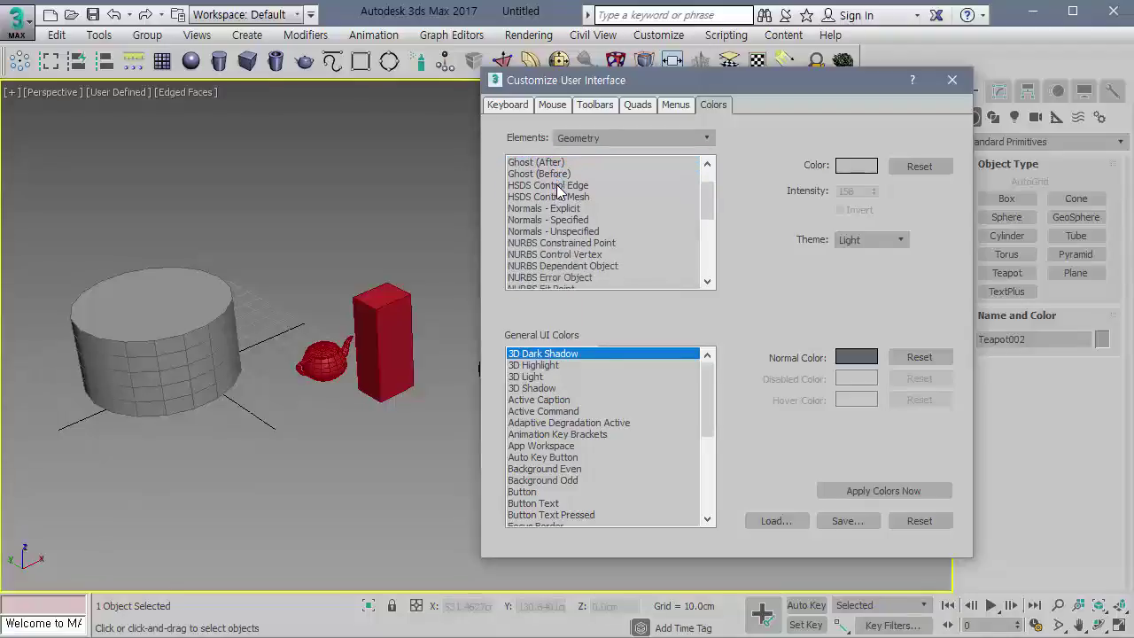
pyautogui.scroll(-1, 557, 189)
pyautogui.scroll(-2, 556, 189)
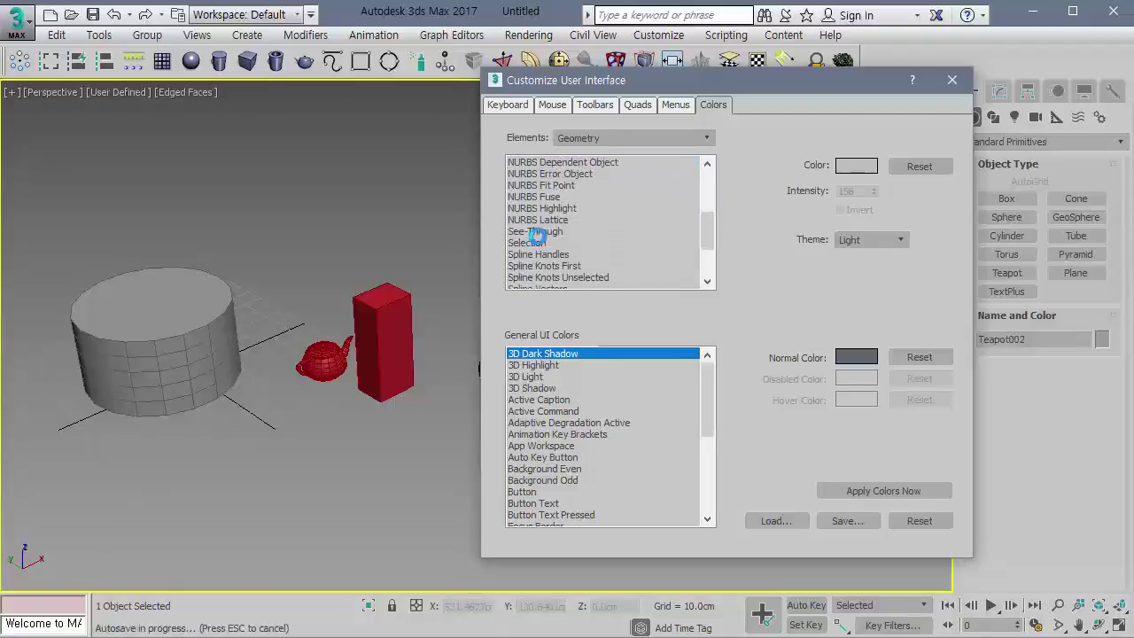
pyautogui.click(538, 243)
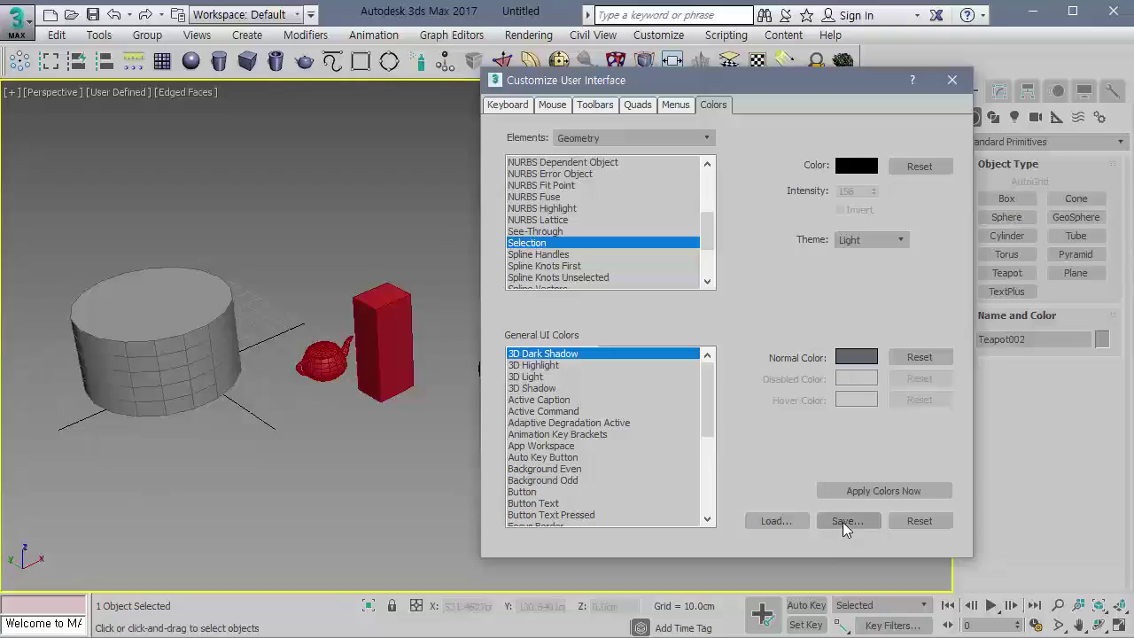
pyautogui.click(865, 491)
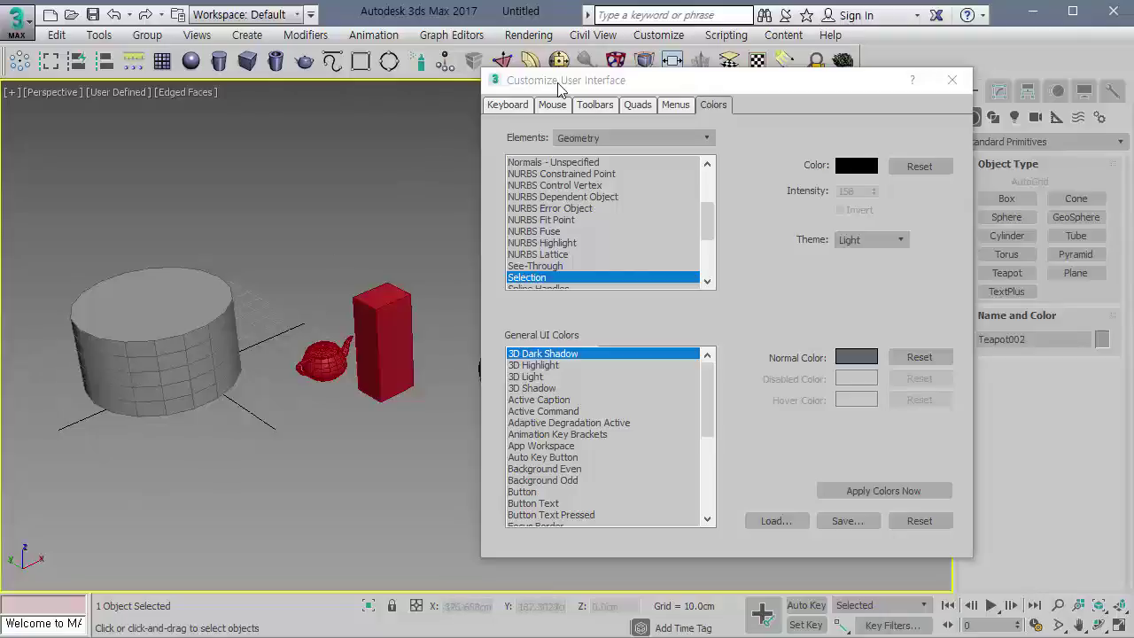
# Set the Selection colour to white (Whiteness 245) and apply it.
pyautogui.moveTo(560, 82)
pyautogui.mouseDown()
pyautogui.moveTo(505, 101)
pyautogui.moveTo(12, 125)
pyautogui.mouseUp()
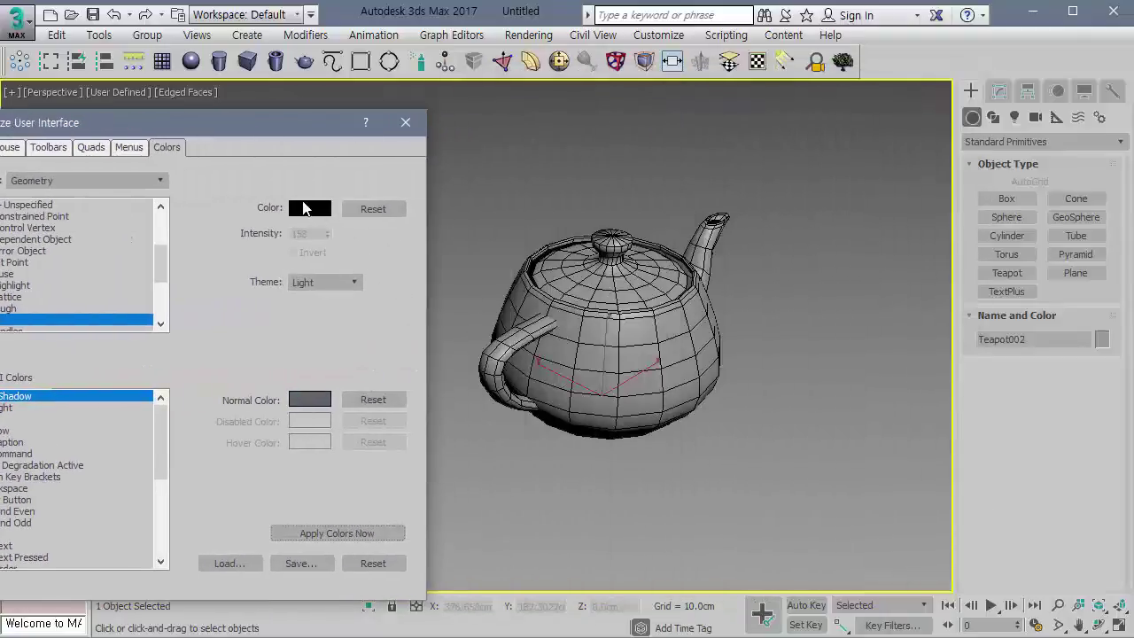
pyautogui.click(303, 210)
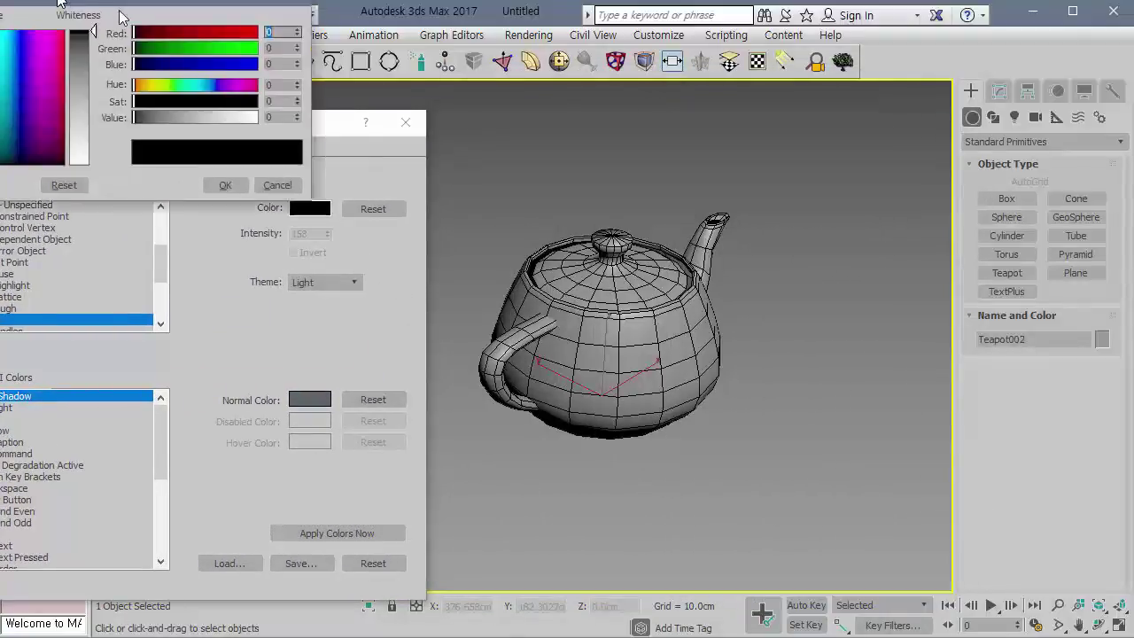
pyautogui.moveTo(62, 12); pyautogui.dragTo(335, 87)
pyautogui.moveTo(352, 255); pyautogui.dragTo(353, 129)
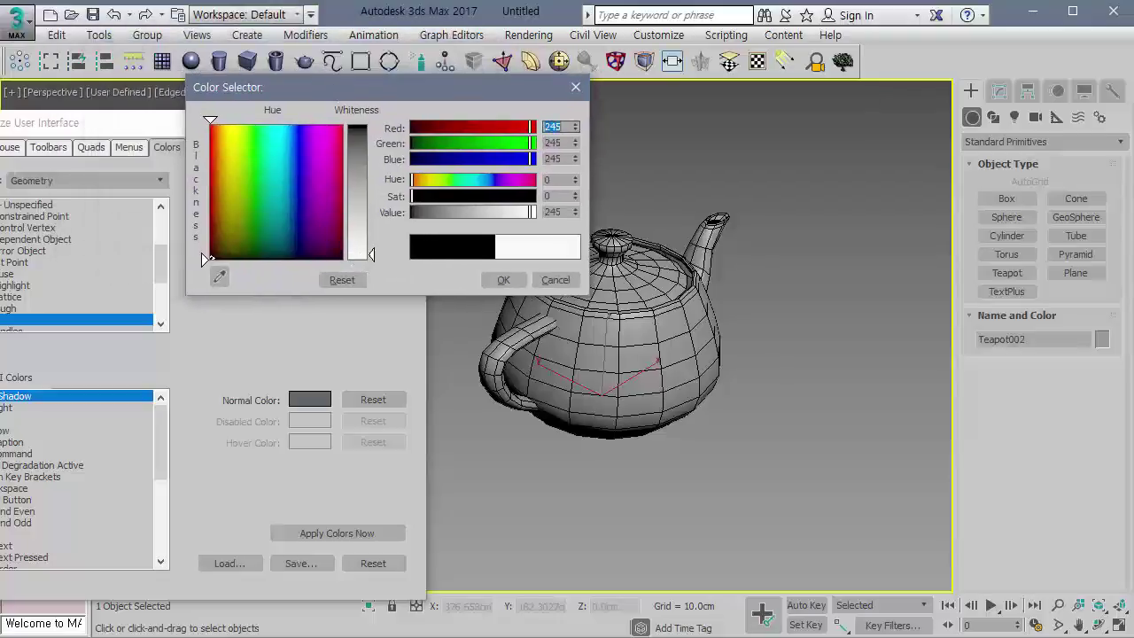
pyautogui.click(497, 280)
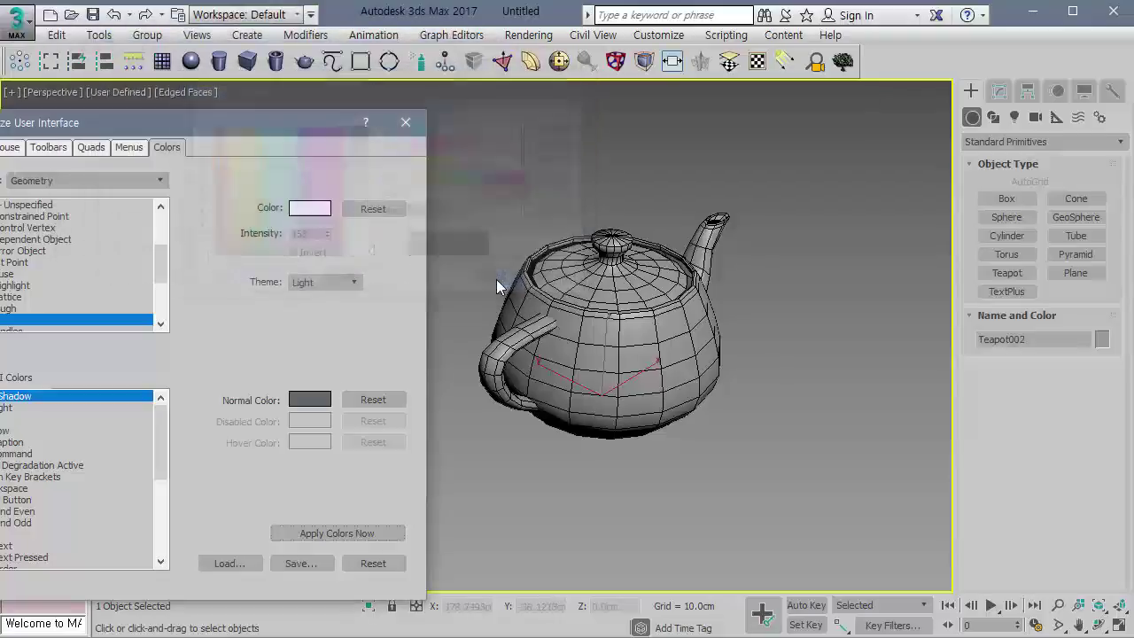
pyautogui.click(342, 533)
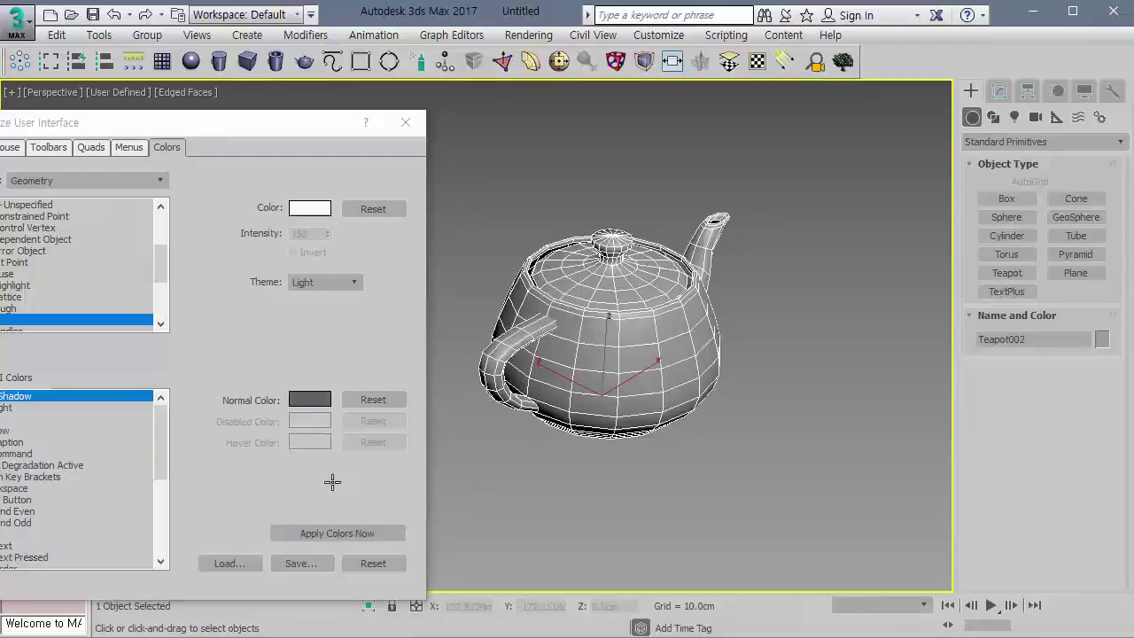
# Draw a new cylinder right of the large teapot.
pyautogui.moveTo(293, 130)
pyautogui.mouseDown()
pyautogui.moveTo(1042, 121)
pyautogui.moveTo(2, 171)
pyautogui.mouseUp()
pyautogui.click(219, 60)
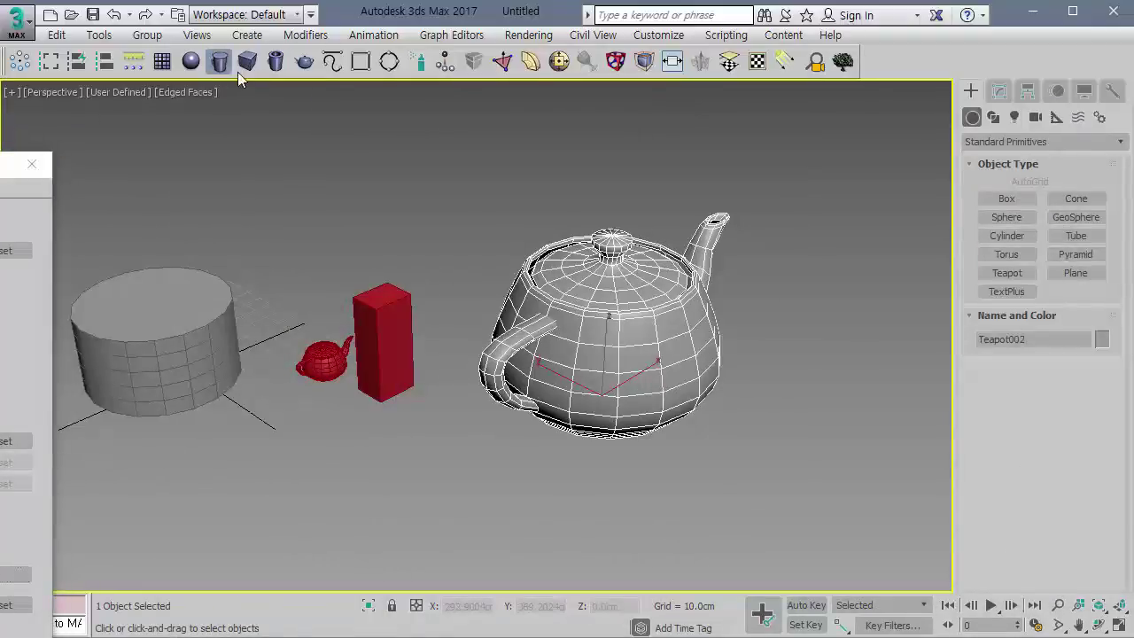
pyautogui.moveTo(772, 460); pyautogui.dragTo(828, 438)
# Make Cylinder002 tall, then revert the Selection colour to black and apply it.
pyautogui.click(837, 222)
pyautogui.rightClick(836, 226)
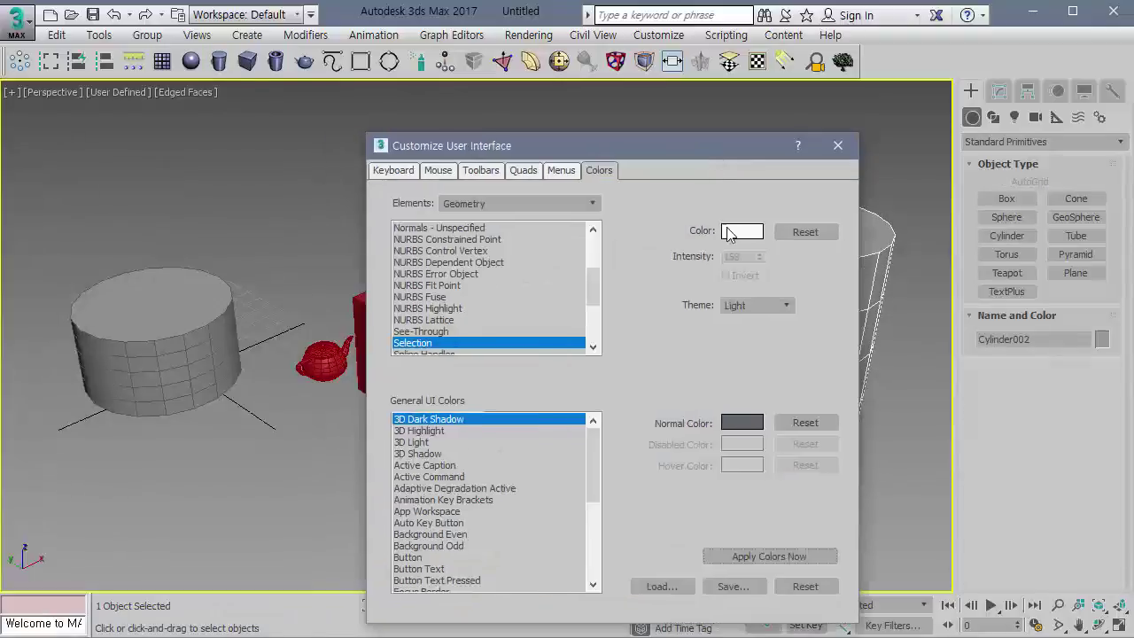
pyautogui.click(728, 232)
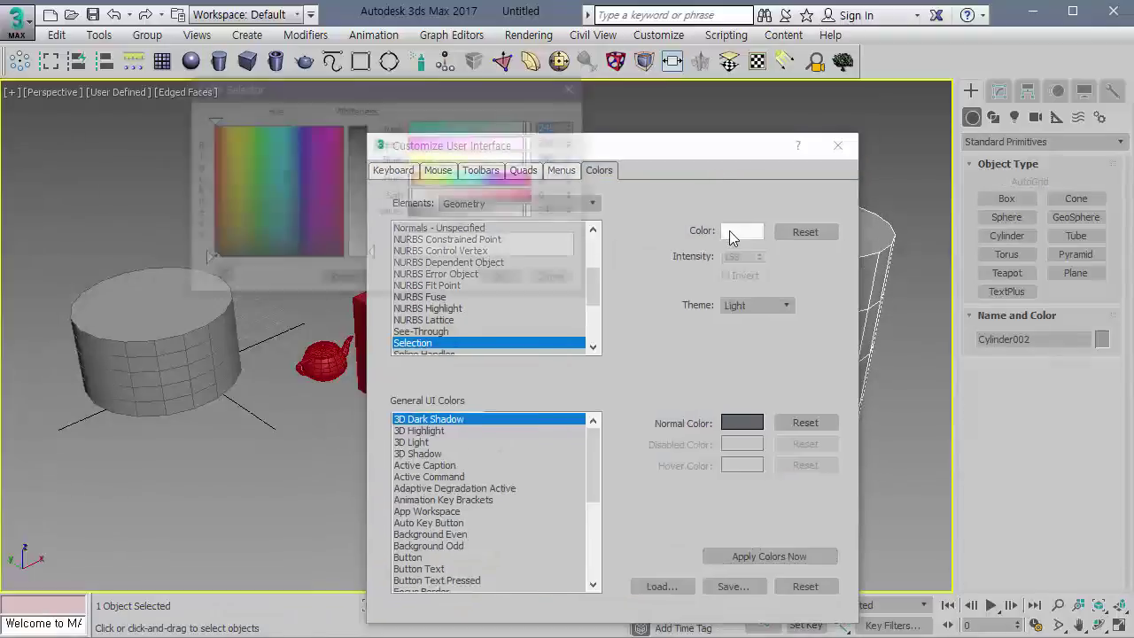
pyautogui.moveTo(378, 263); pyautogui.dragTo(372, 126)
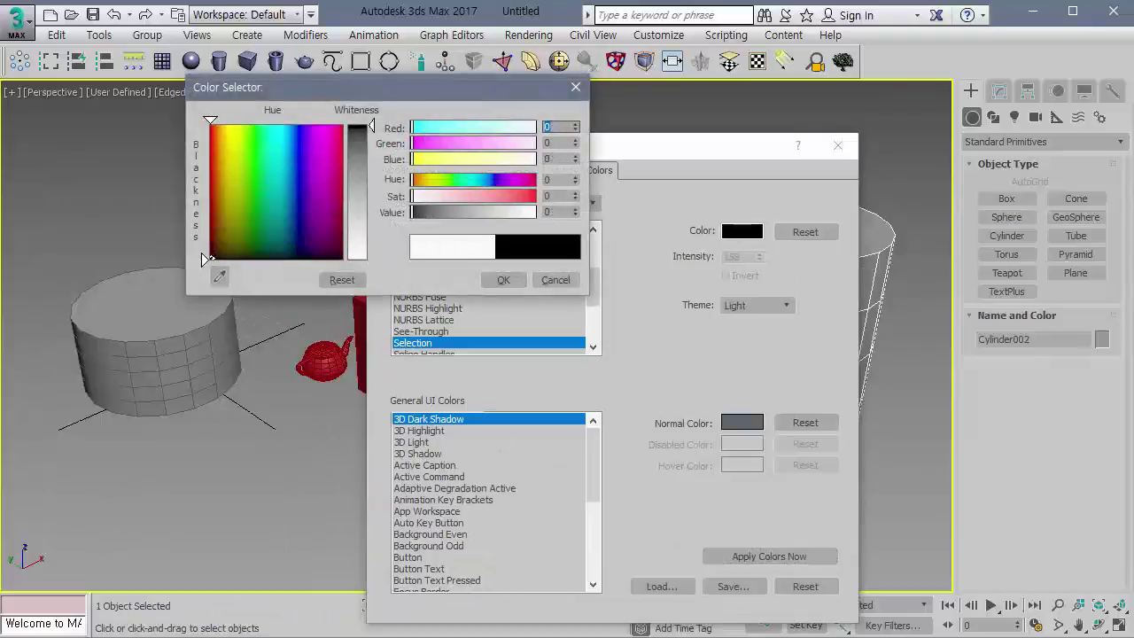
pyautogui.click(503, 279)
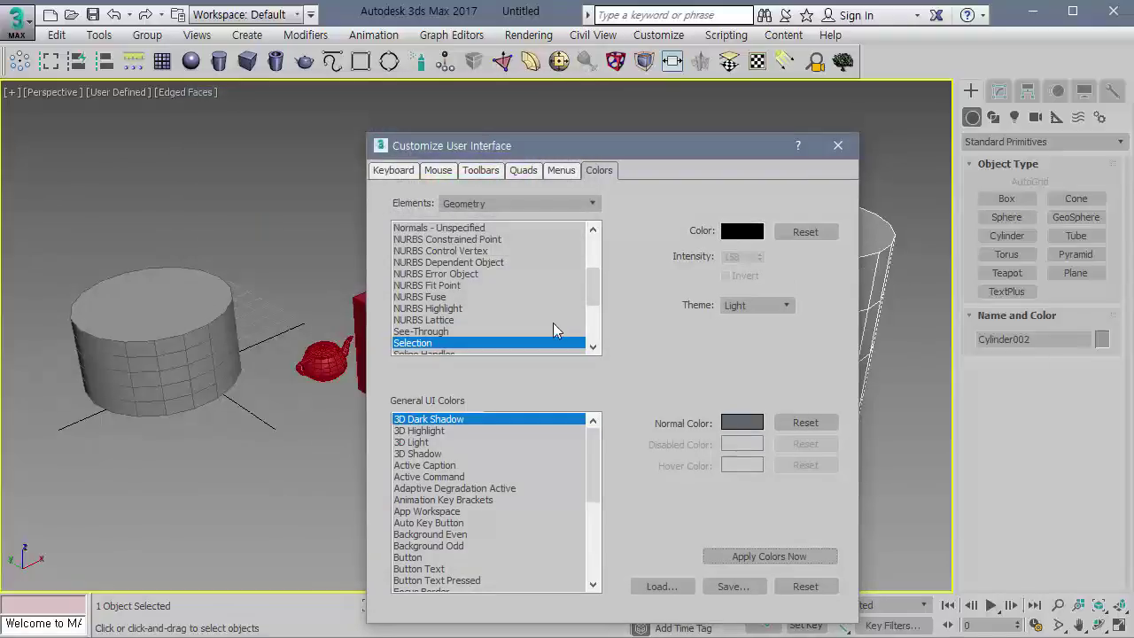
pyautogui.click(781, 554)
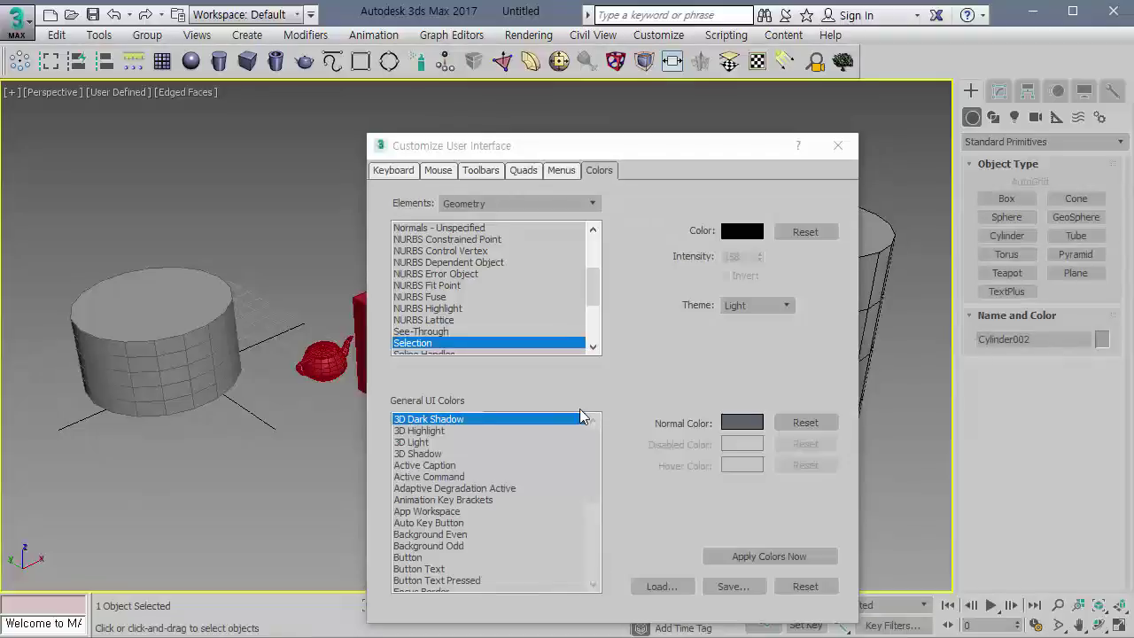
pyautogui.moveTo(710, 147); pyautogui.dragTo(219, 157)
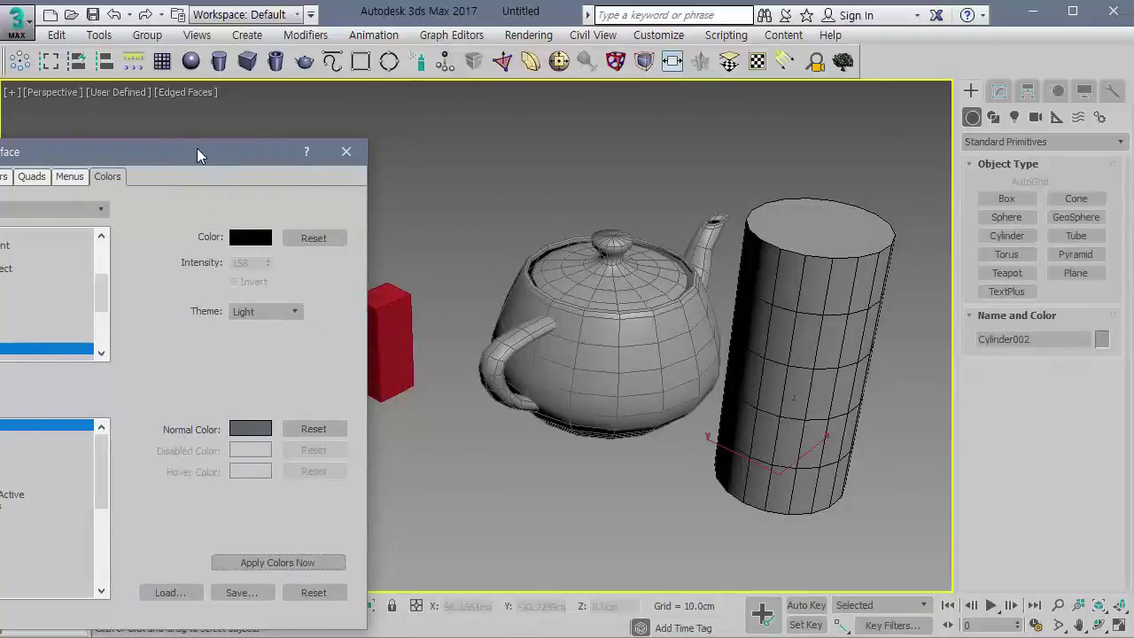
pyautogui.moveTo(196, 154); pyautogui.dragTo(224, 152)
# Close Customize User Interface and save the UI scheme over I:\2016UI\2017.ui.
pyautogui.click(373, 151)
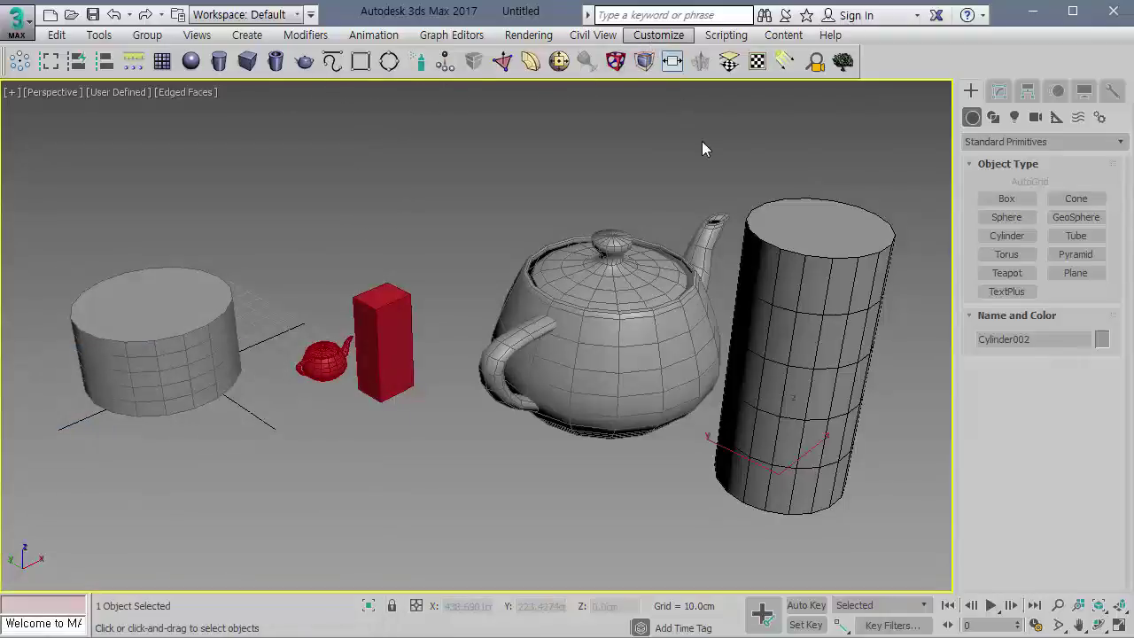
pyautogui.click(660, 37)
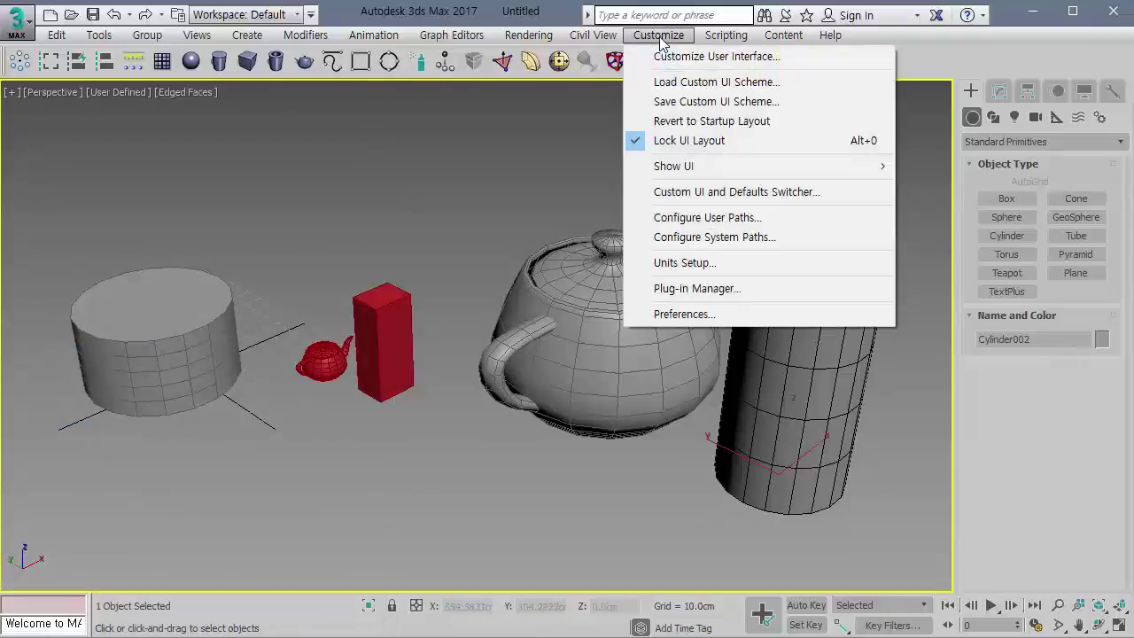
pyautogui.click(685, 106)
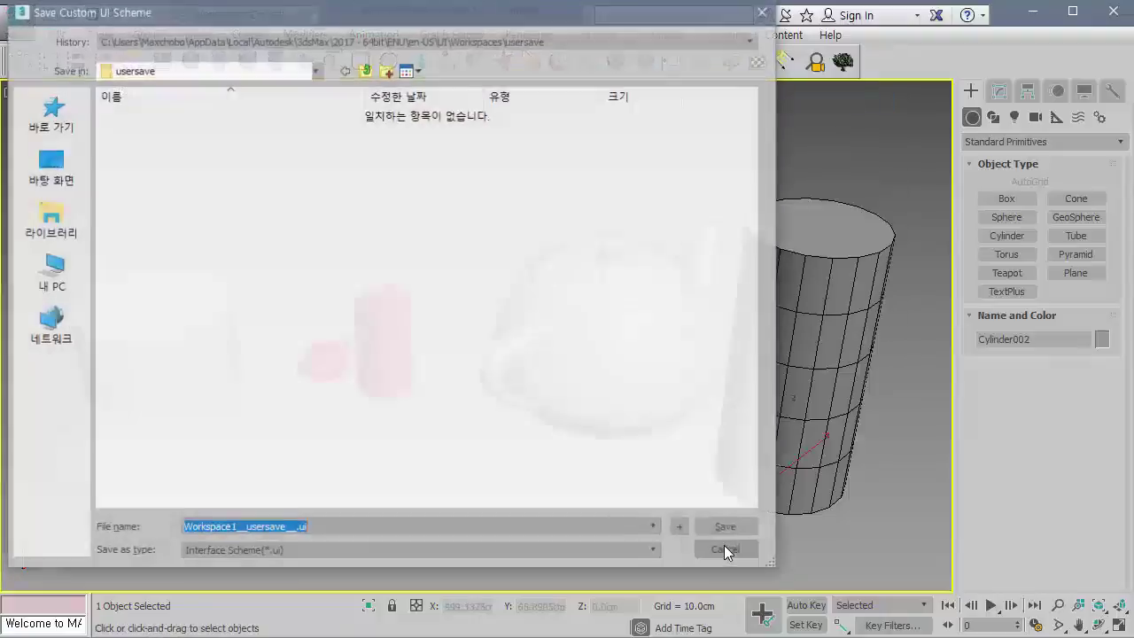
pyautogui.click(140, 73)
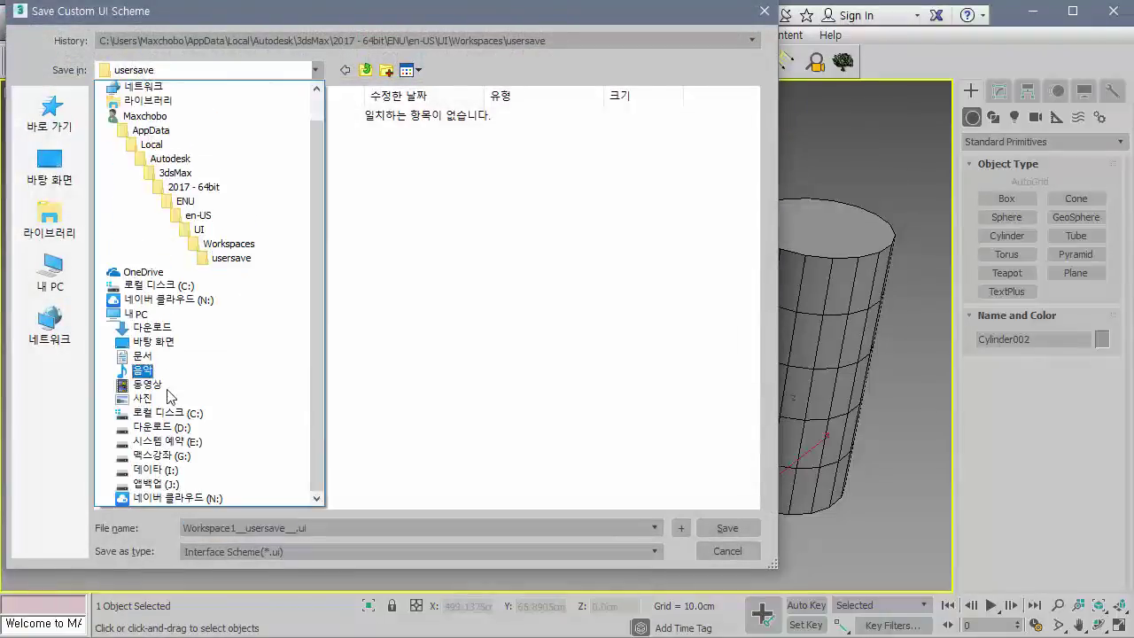
pyautogui.click(149, 471)
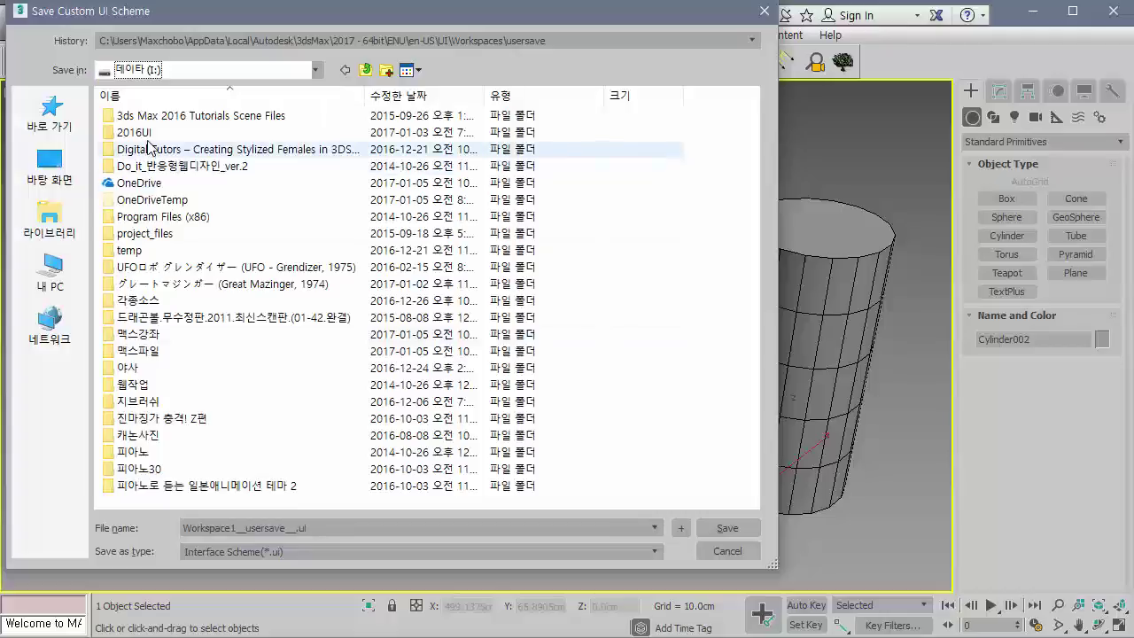
pyautogui.doubleClick(142, 134)
pyautogui.click(141, 133)
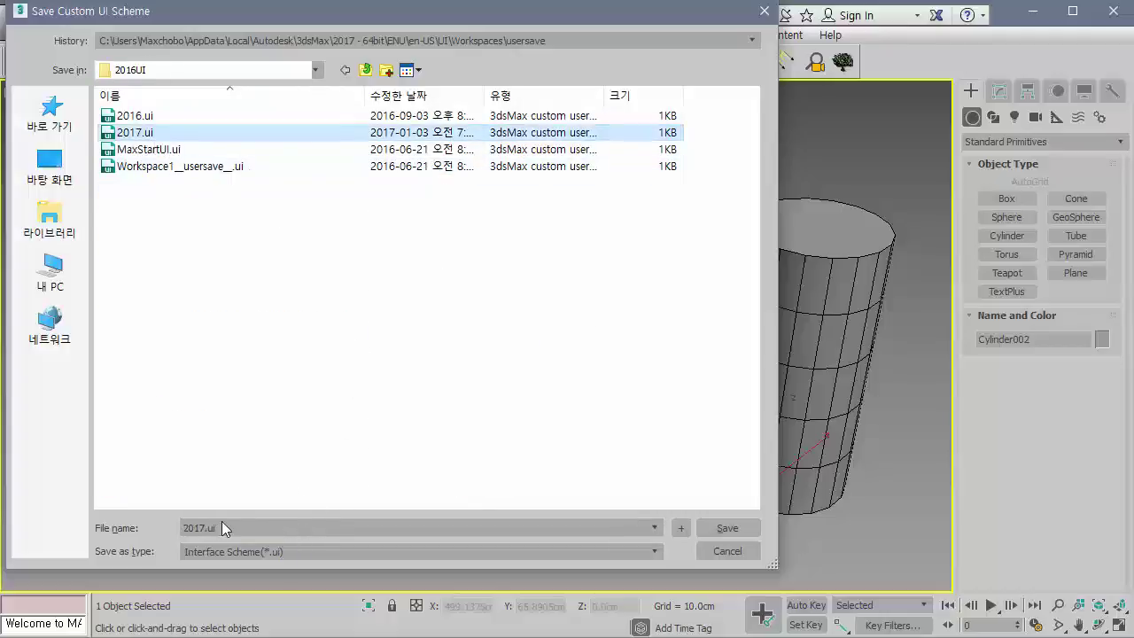
pyautogui.click(732, 528)
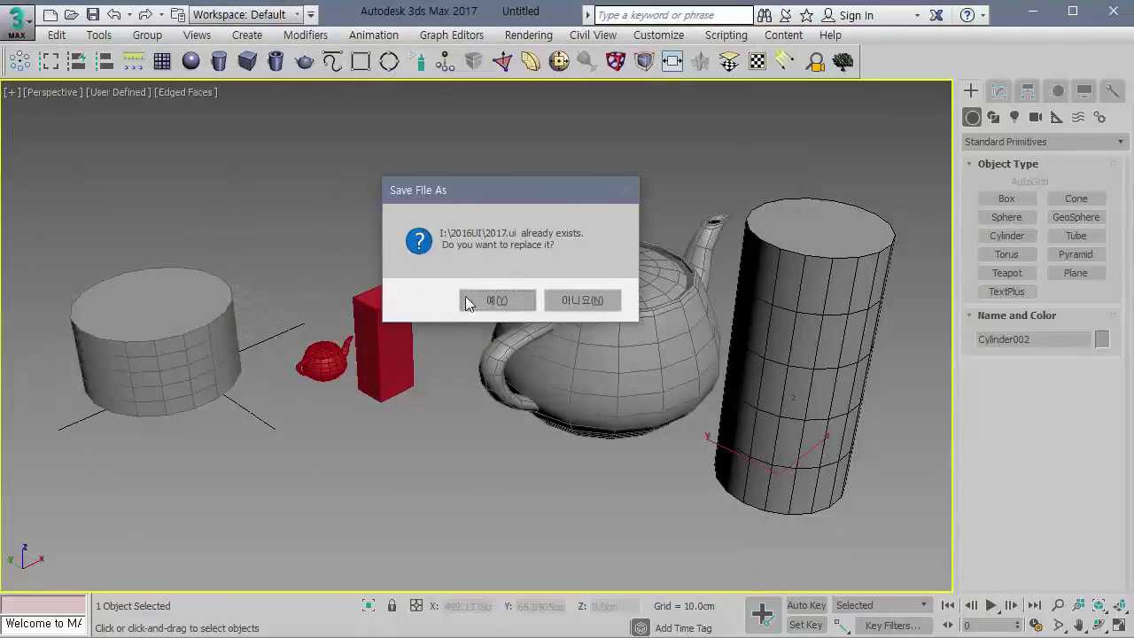
pyautogui.click(496, 301)
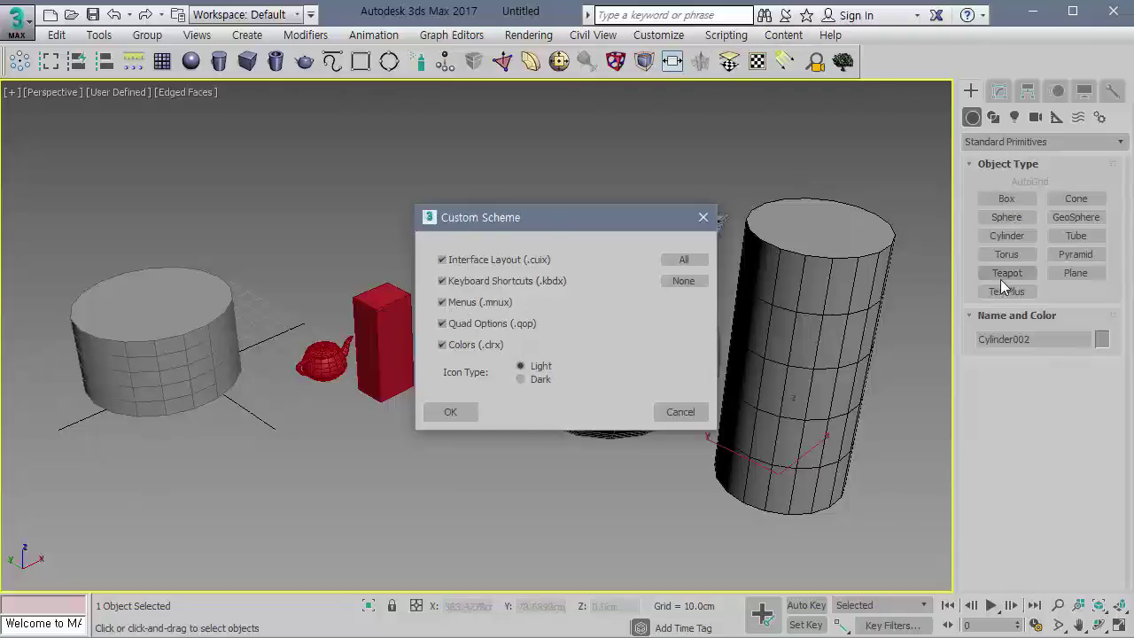
# Confirm the Custom Scheme with all five components ticked and Light icons.
pyautogui.click(452, 413)
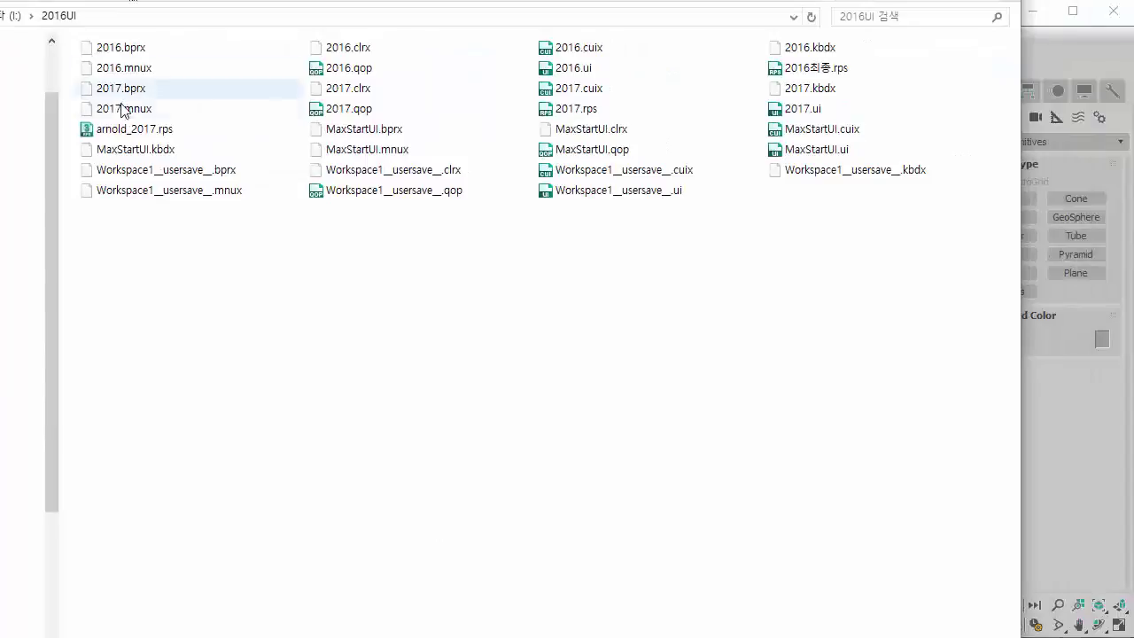
# Check the 2017 .clrx, .qop, .rps, .cuix, .kbdx and .ui files in 2016UI, then return to 3ds Max.
pyautogui.click(338, 92)
pyautogui.click(347, 112)
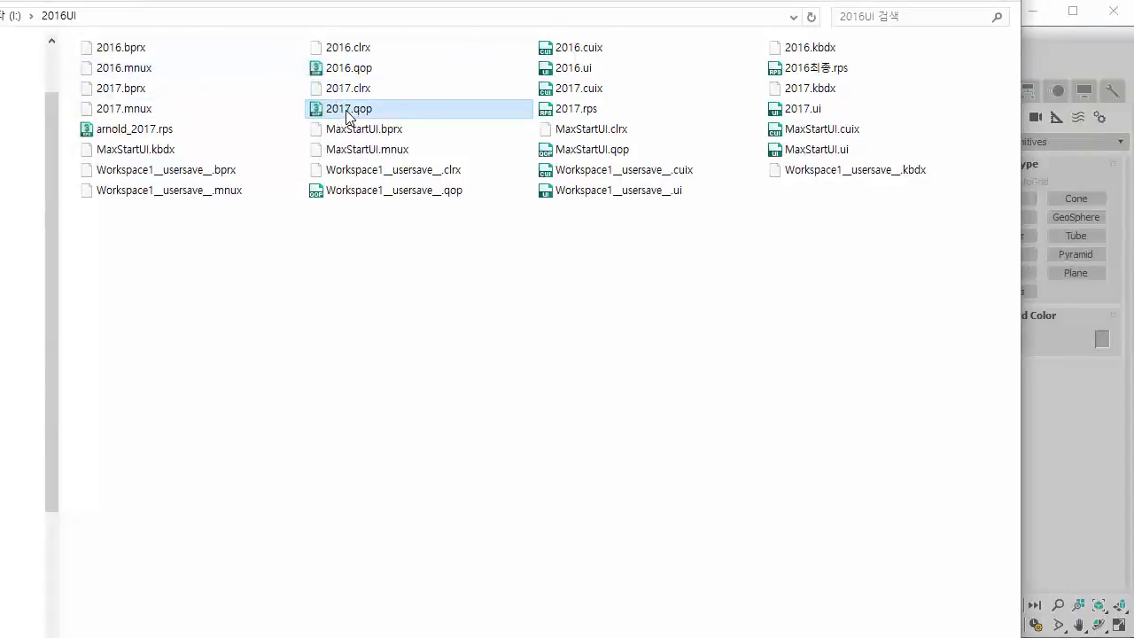
pyautogui.click(563, 113)
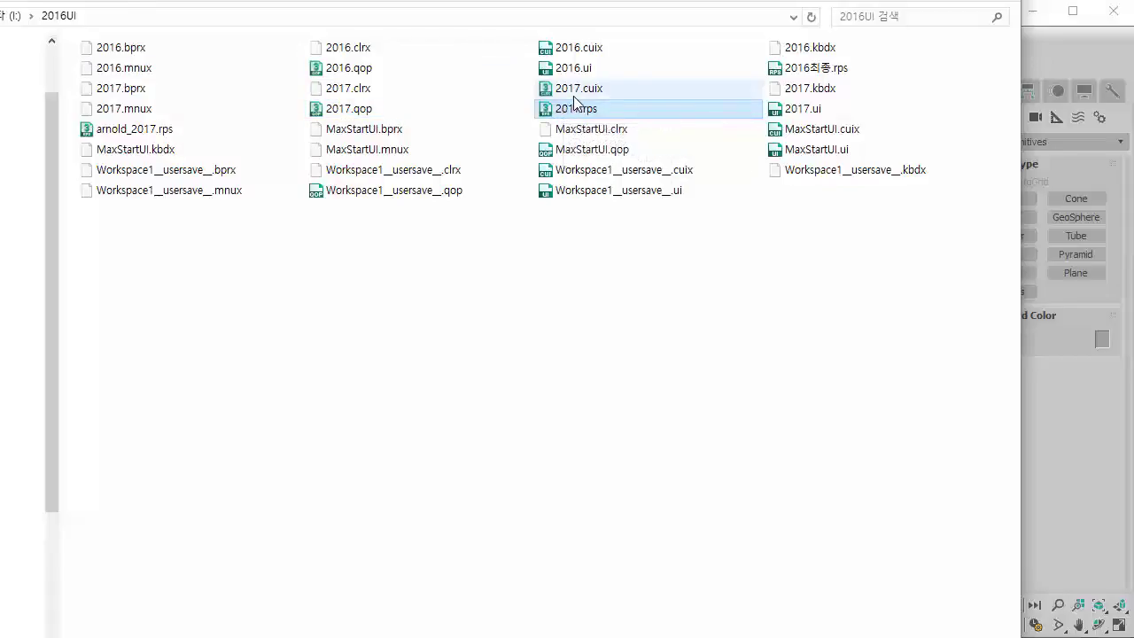
pyautogui.click(573, 96)
pyautogui.click(837, 94)
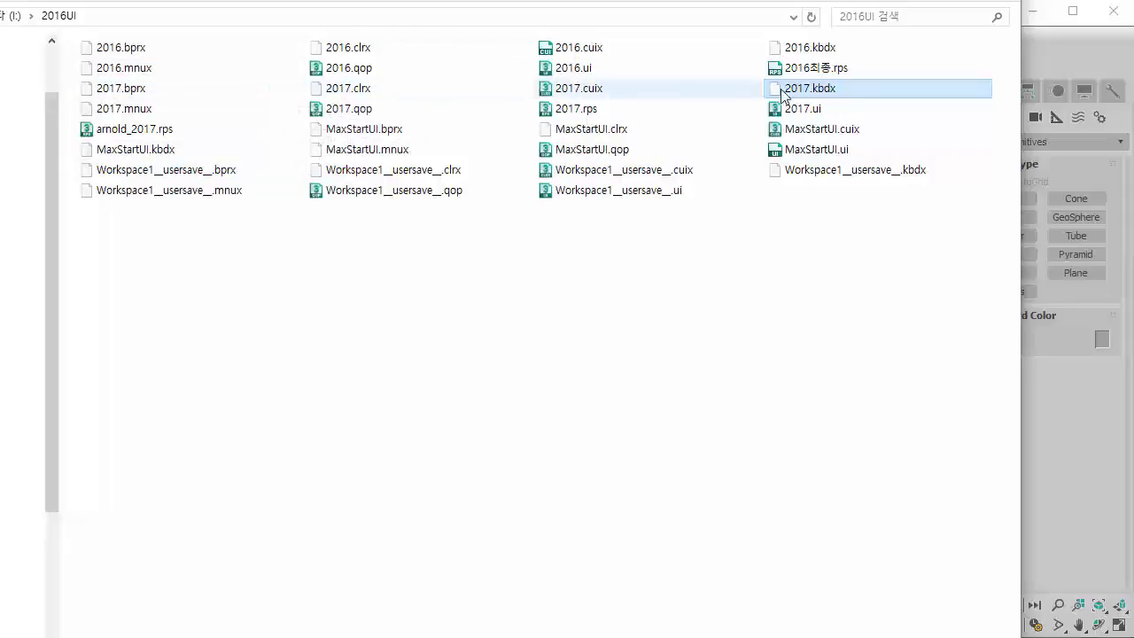
pyautogui.click(814, 110)
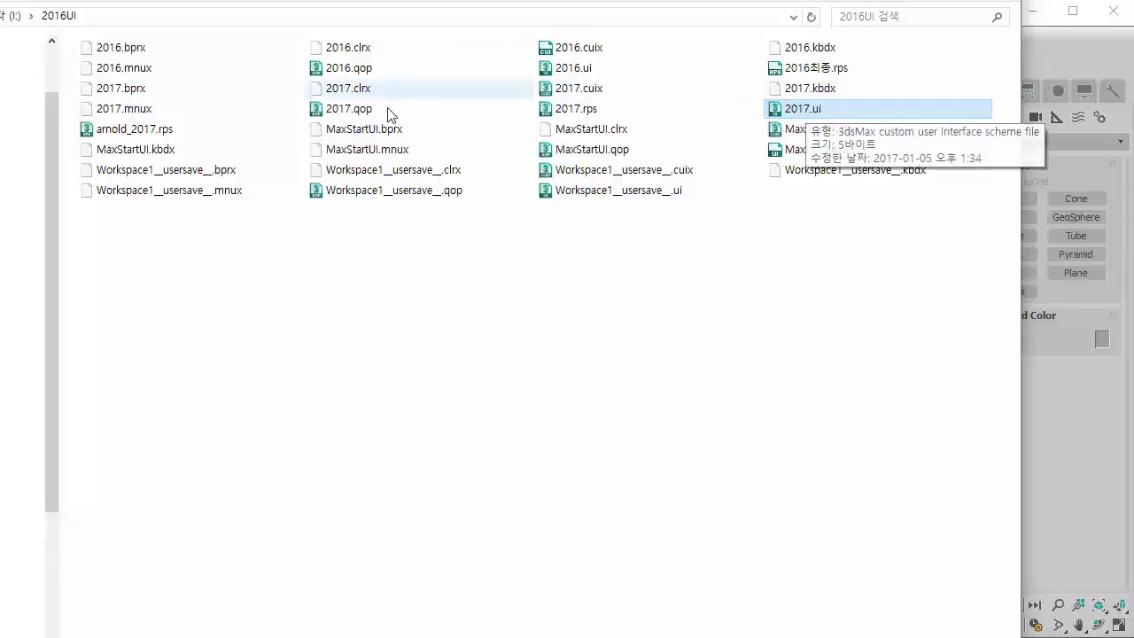
pyautogui.click(1075, 335)
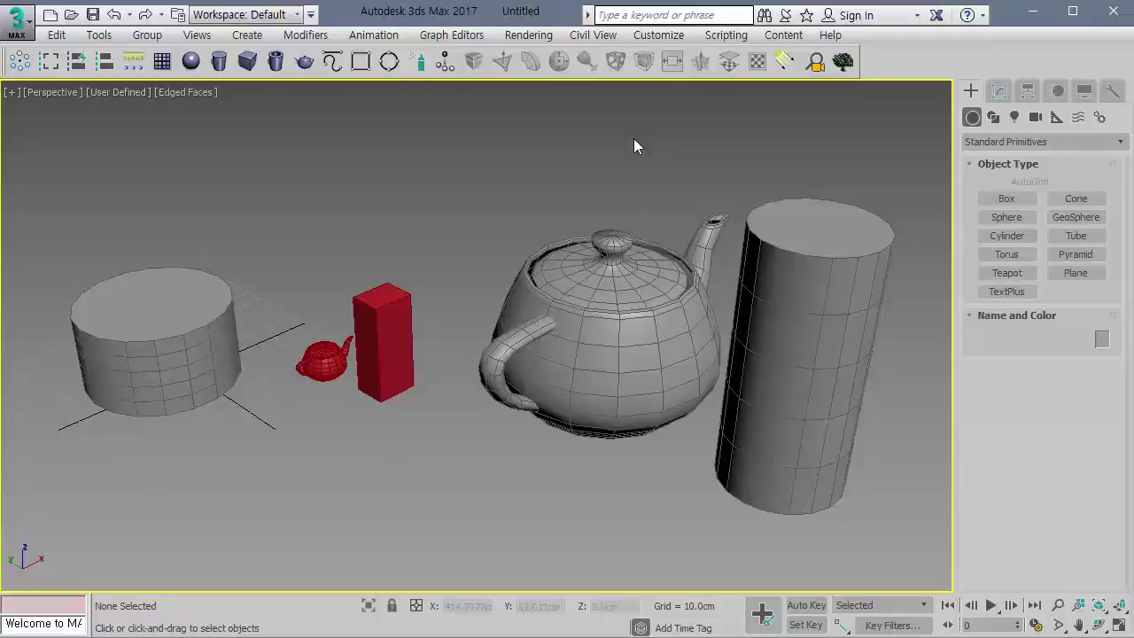
# Load the 2017.ui custom UI scheme from the I:\2016UI folder.
pyautogui.click(651, 35)
pyautogui.click(681, 82)
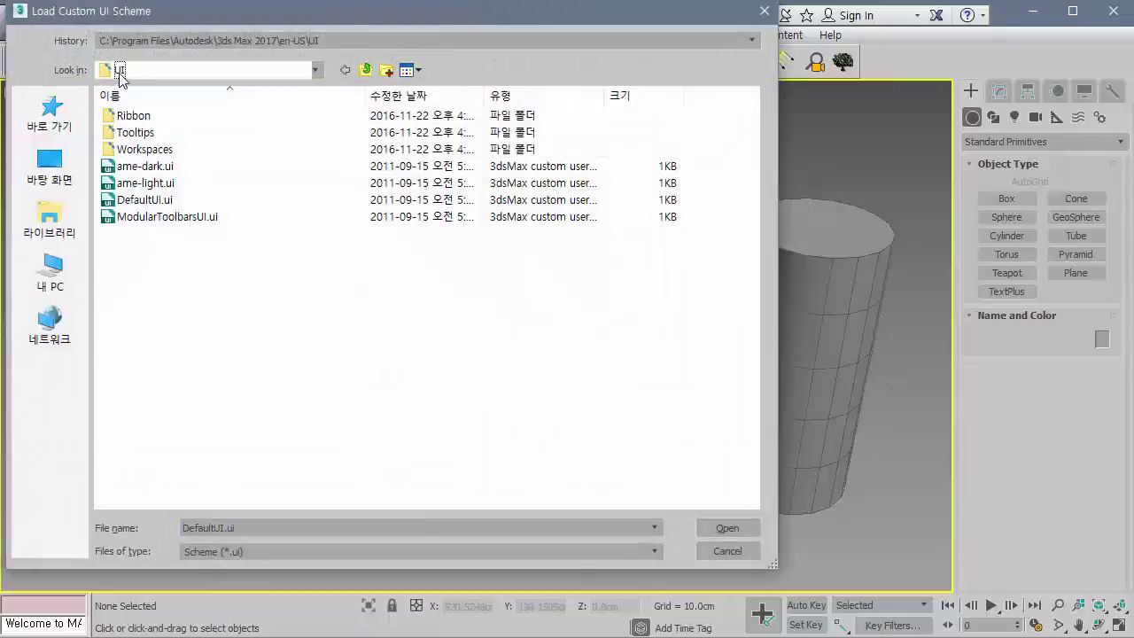
pyautogui.click(119, 74)
pyautogui.click(160, 432)
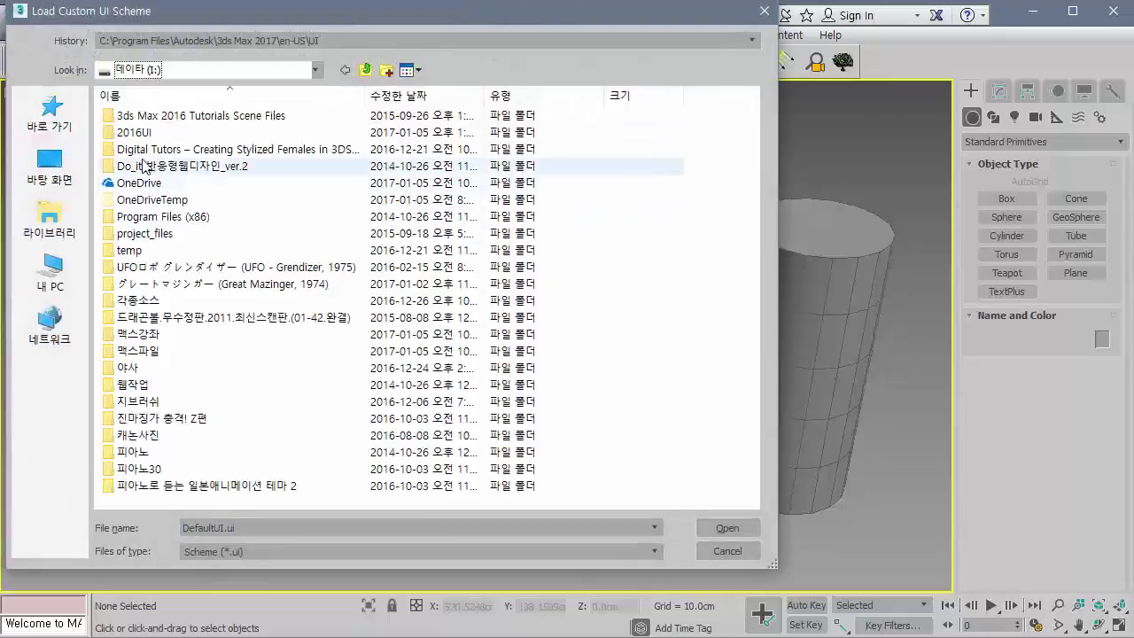
pyautogui.doubleClick(145, 149)
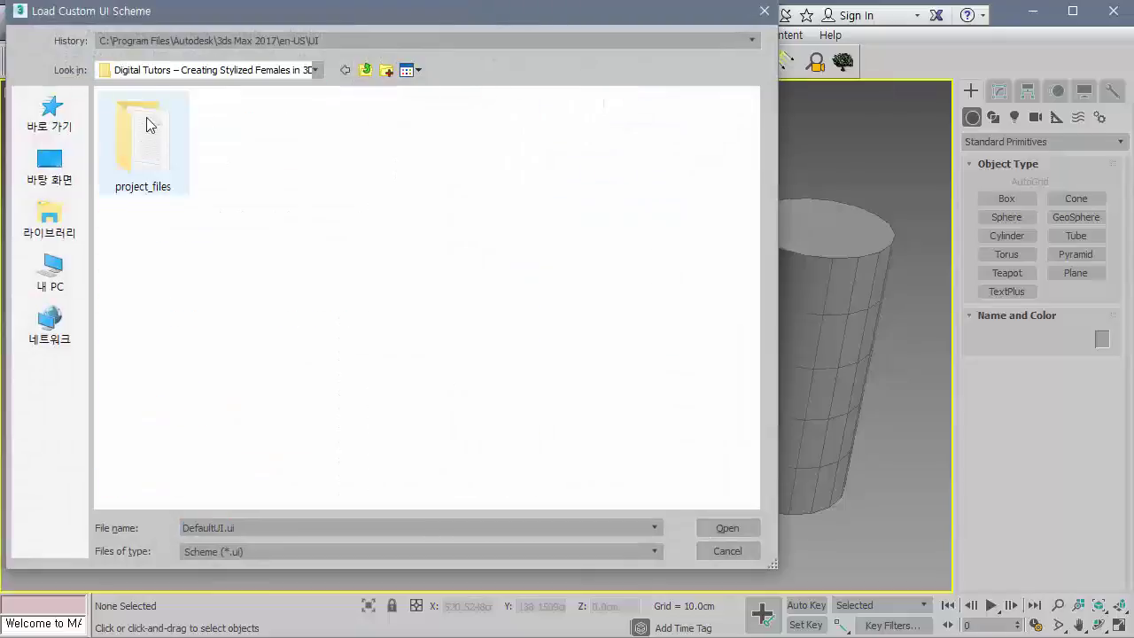
pyautogui.click(345, 69)
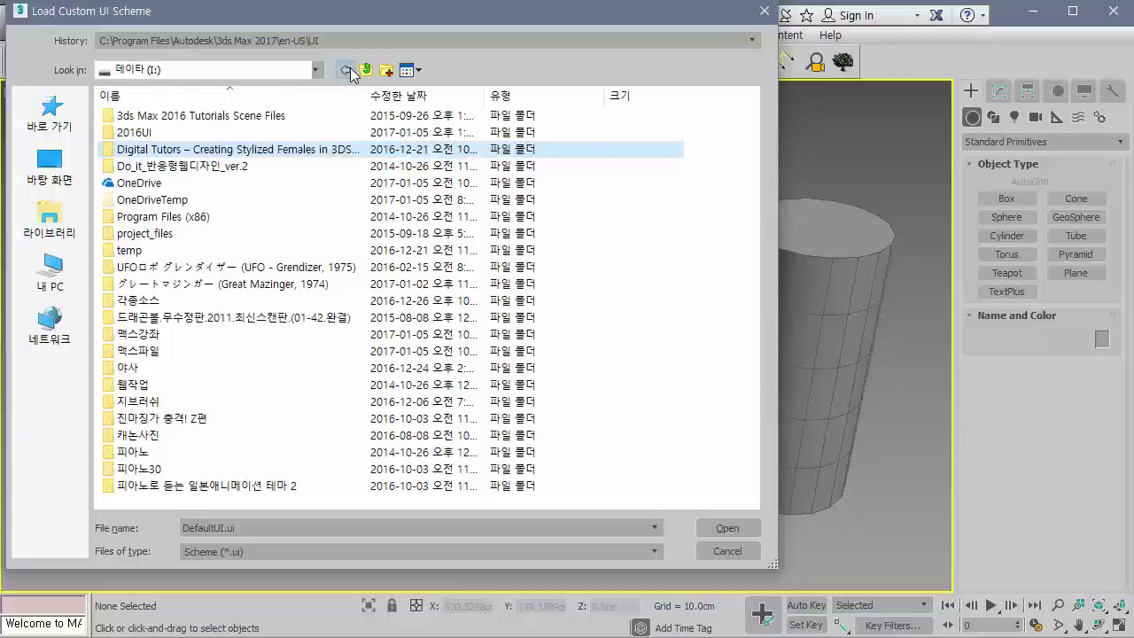
pyautogui.doubleClick(141, 133)
pyautogui.doubleClick(140, 133)
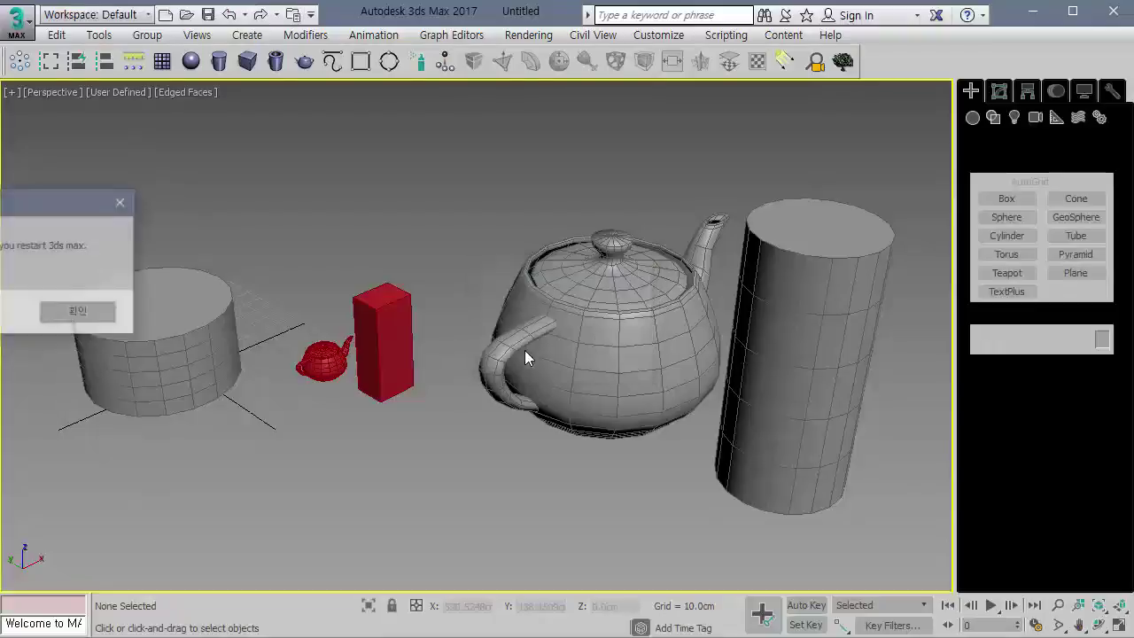
# Dismiss the restart notice and select Teapot002 to check its selection colour.
pyautogui.click(93, 313)
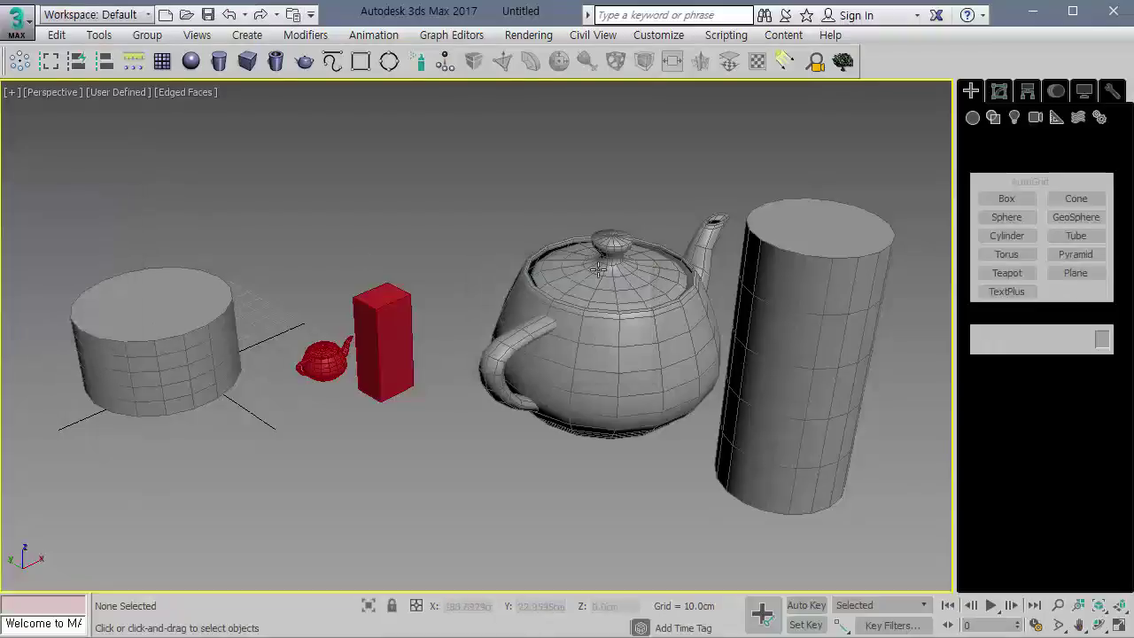
pyautogui.click(725, 342)
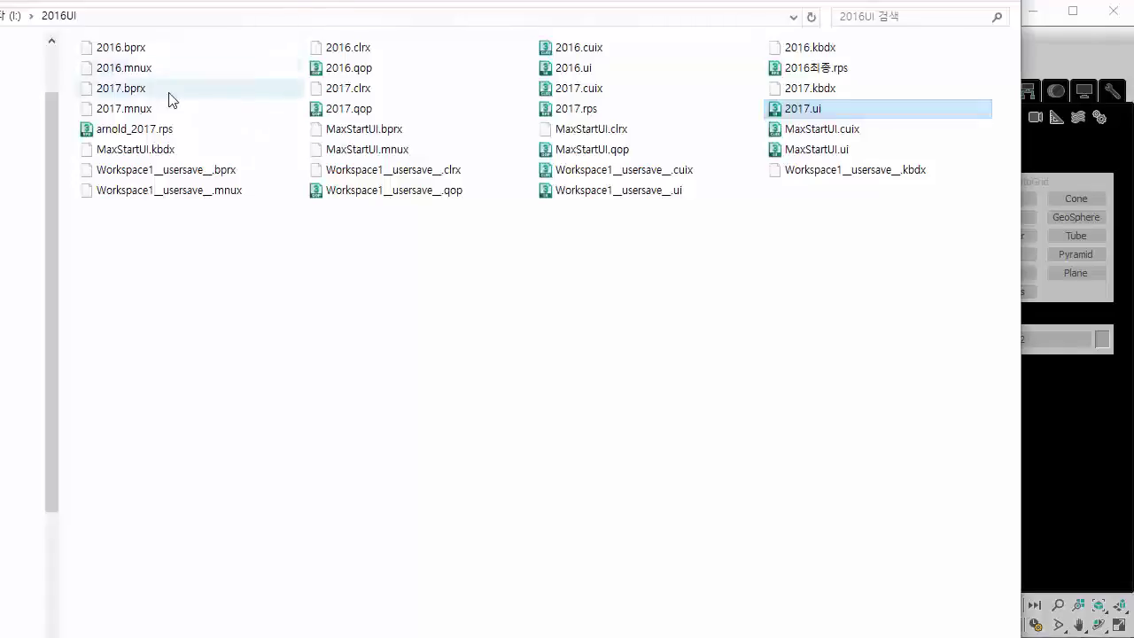
pyautogui.click(1045, 50)
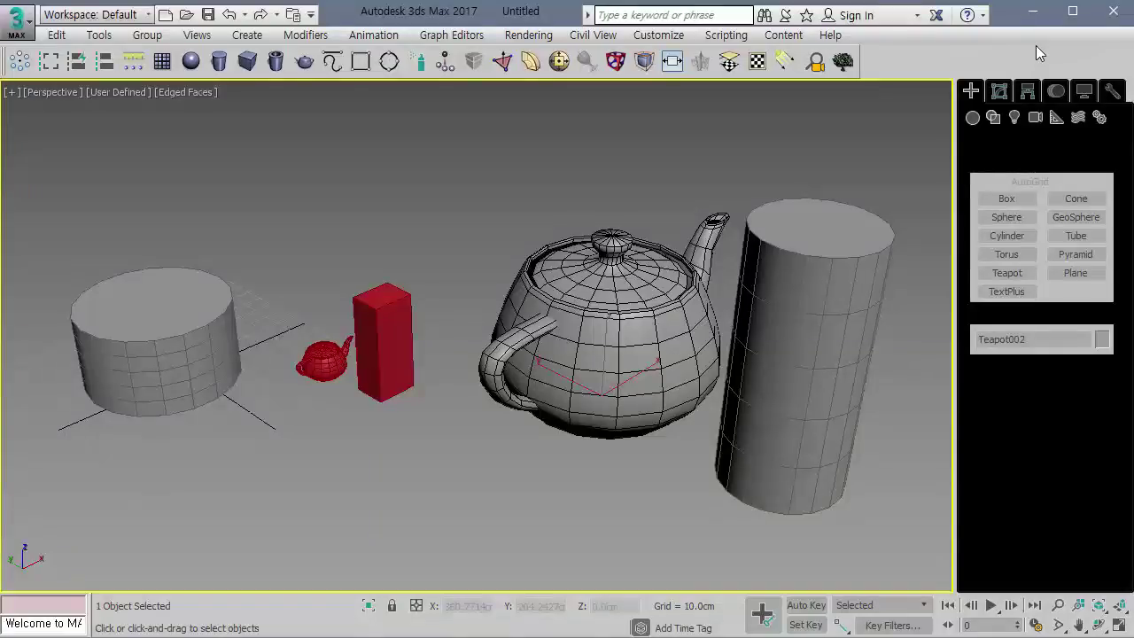
# Use Customize > Revert to Startup Layout to restore the default interface.
pyautogui.click(658, 35)
pyautogui.moveTo(673, 166)
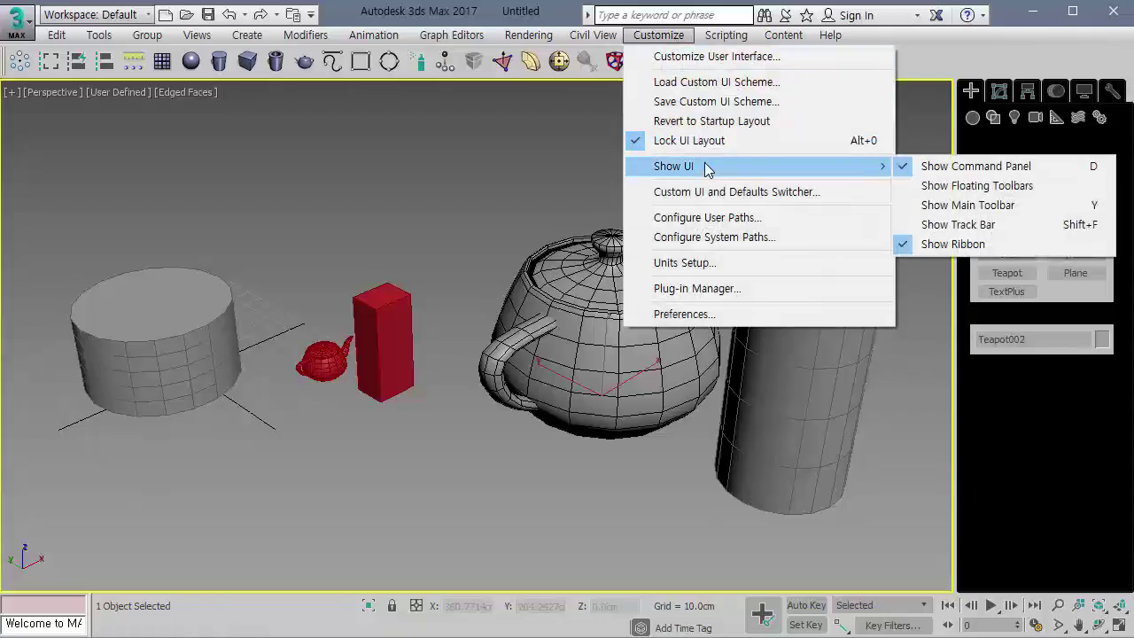
pyautogui.click(340, 229)
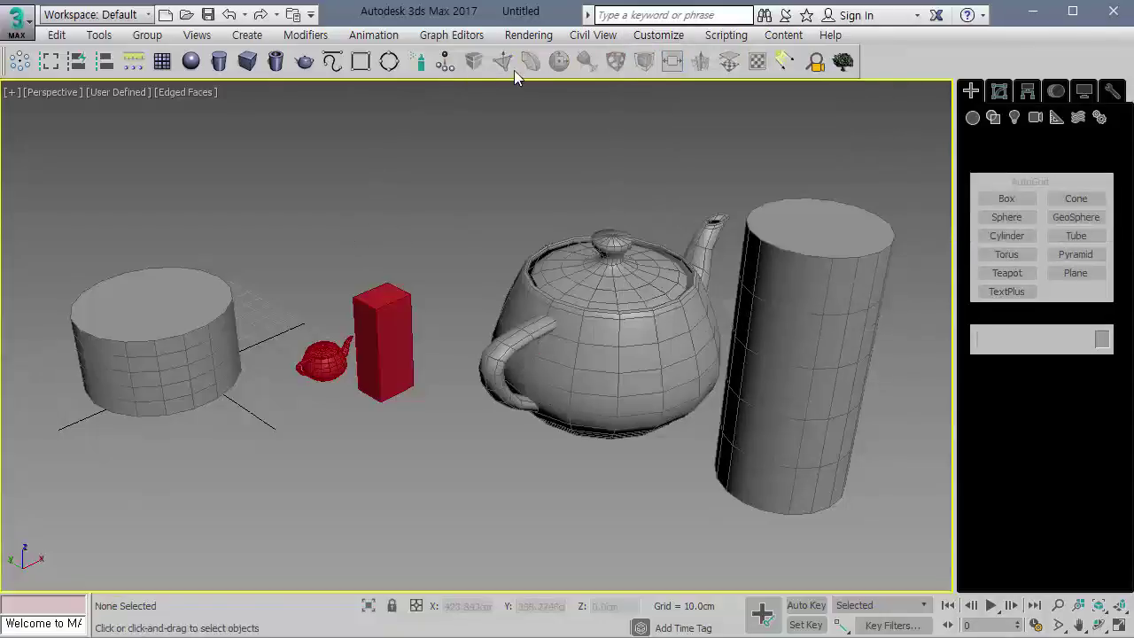
pyautogui.click(649, 37)
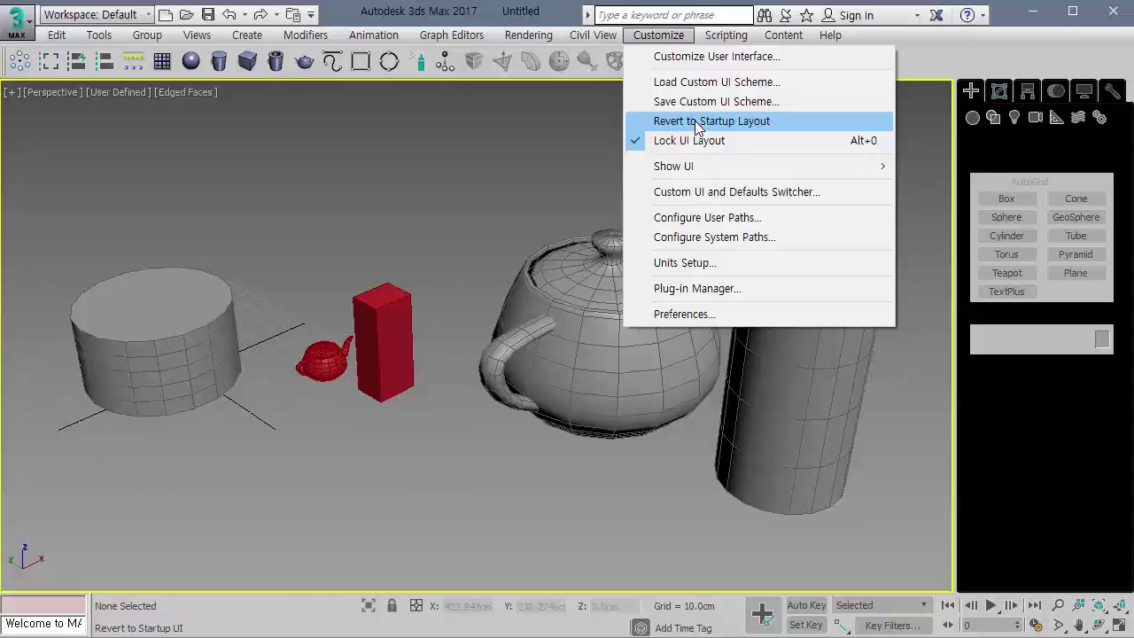
pyautogui.click(976, 141)
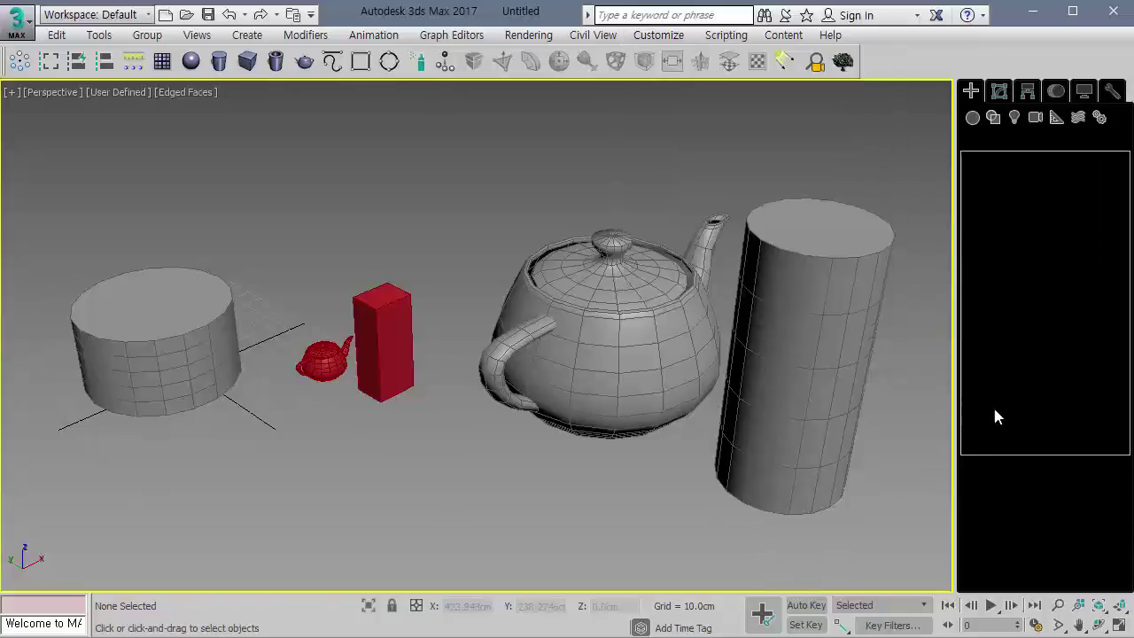